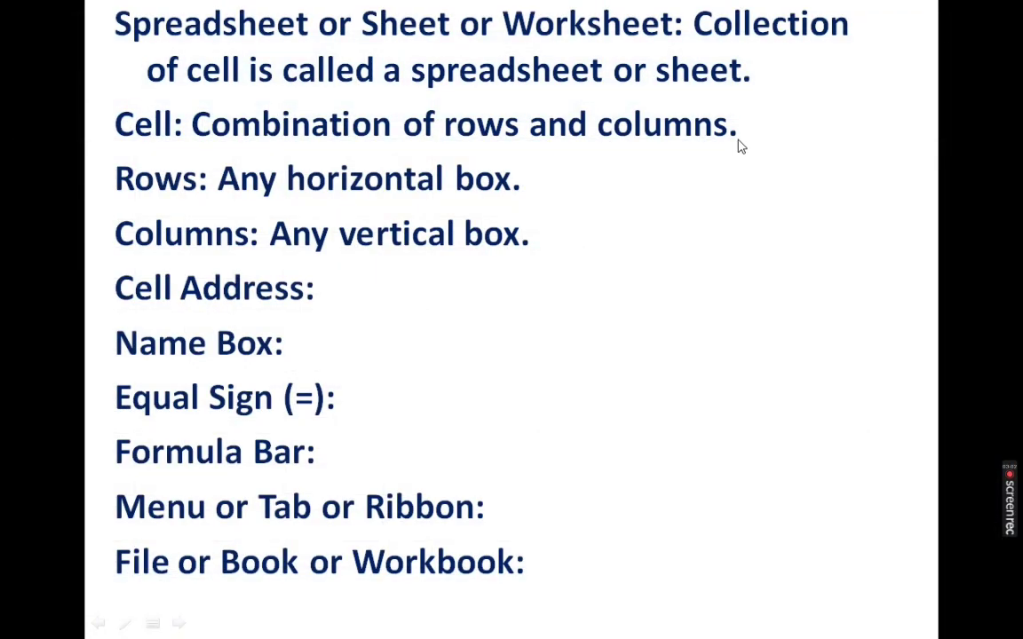
Launch Microsoft Excel and bring up the workbook that lists the spreadsheet terms
key(super+r)
text(excel)
click(140, 574)
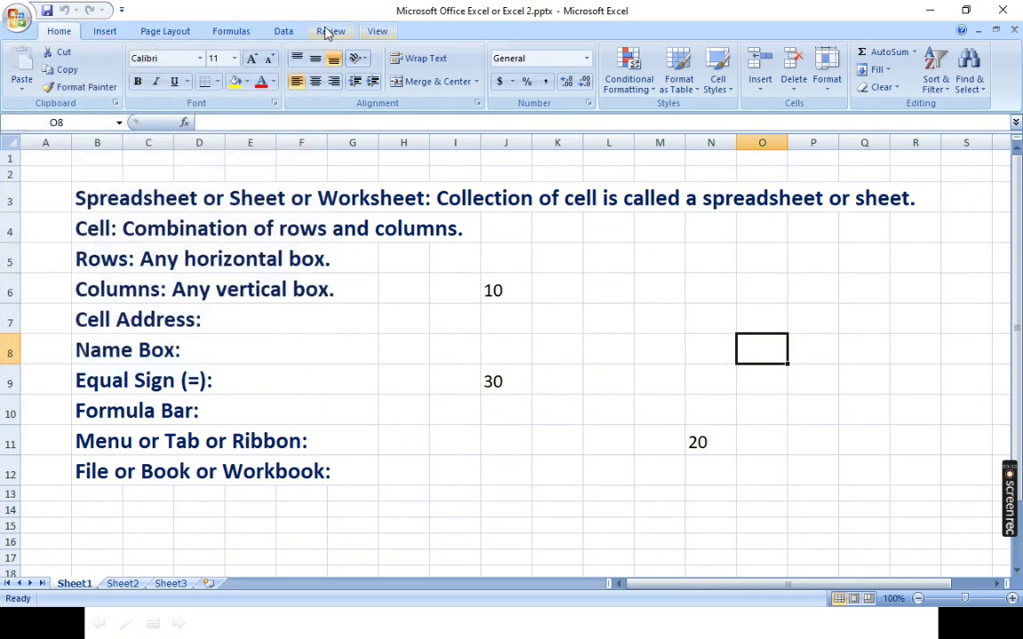
Examine the Menu or Tab or Ribbon term, the file commands, and the Insert, Page Layout and Home ribbons
click(98, 444)
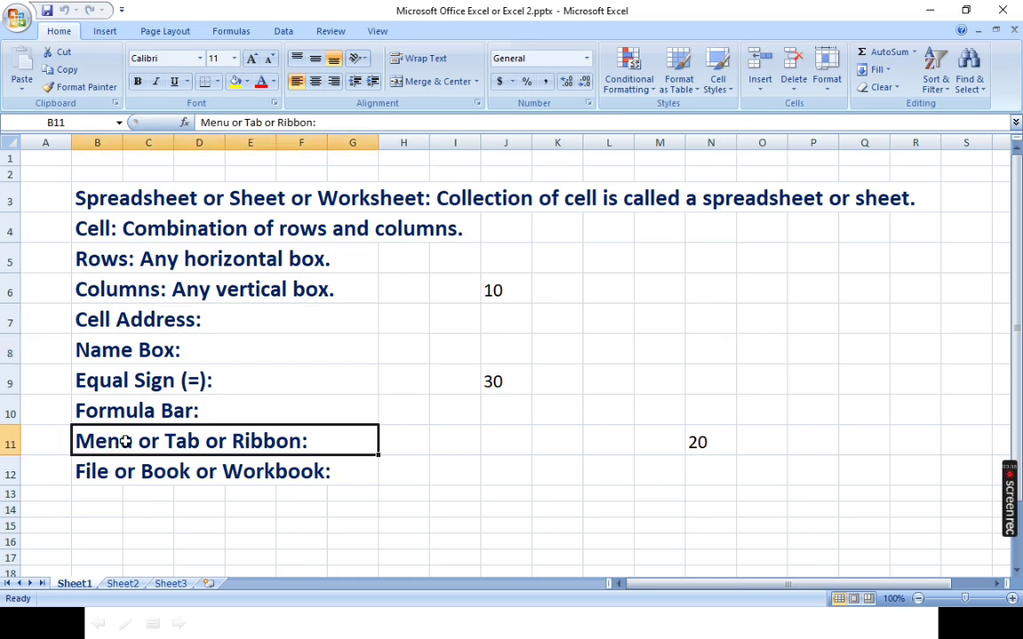
click(449, 475)
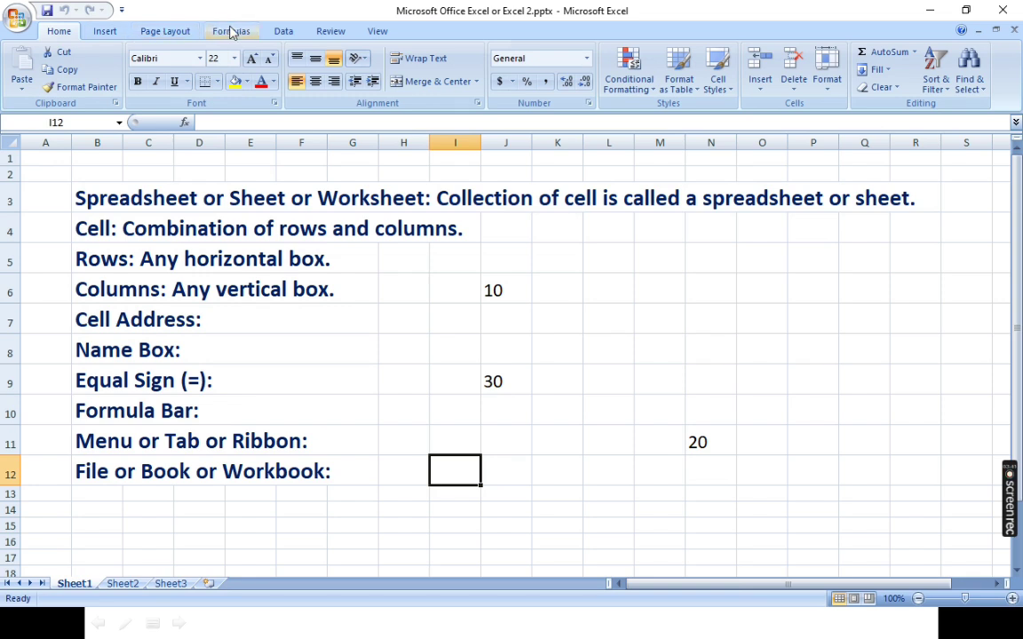
click(20, 32)
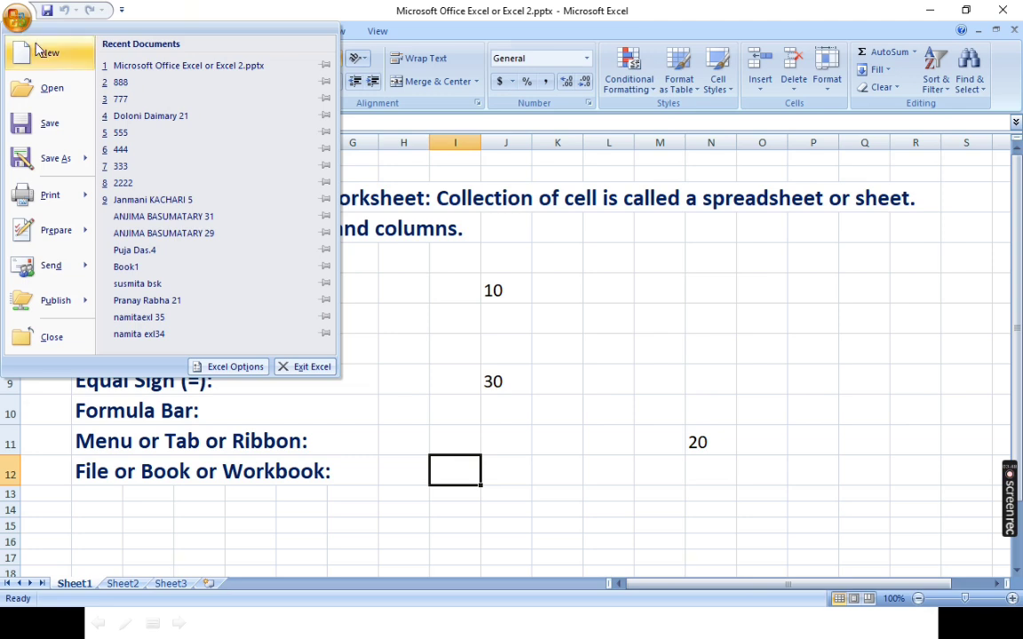
mouse_move(51, 157)
click(587, 364)
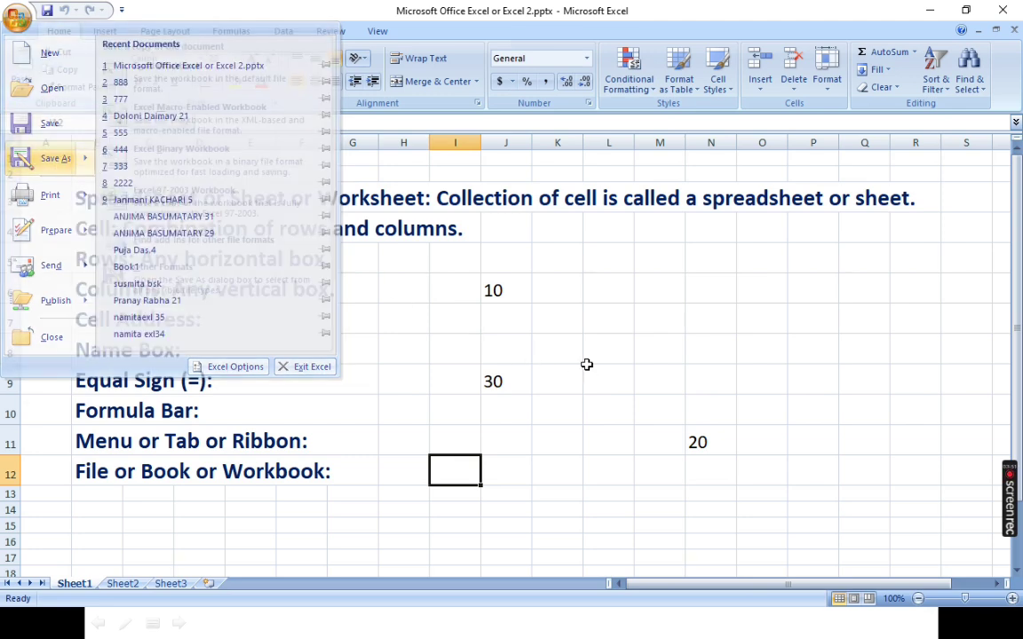
click(104, 33)
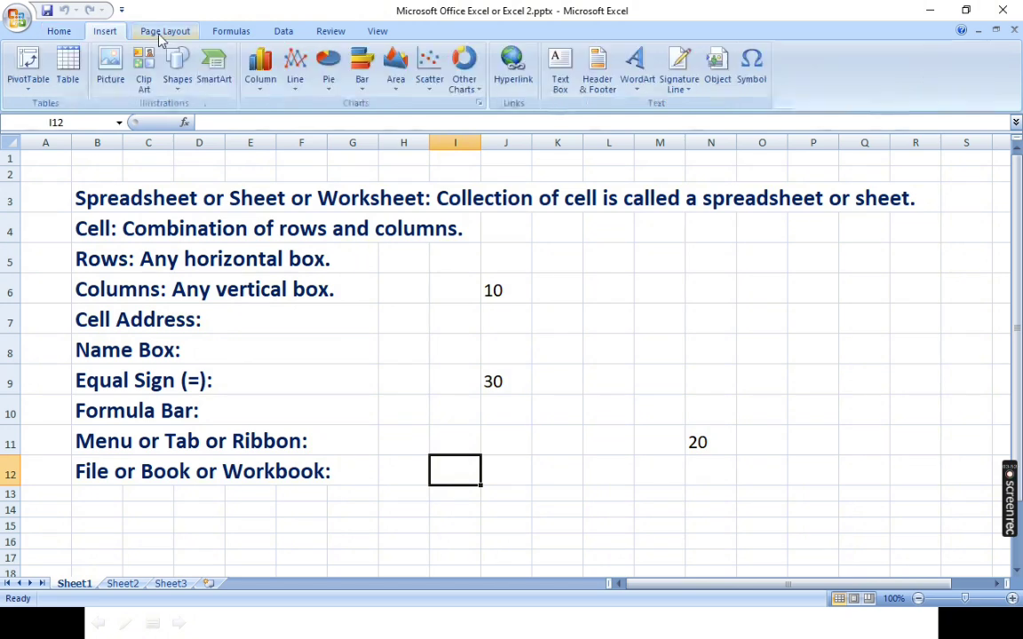
click(146, 32)
click(62, 32)
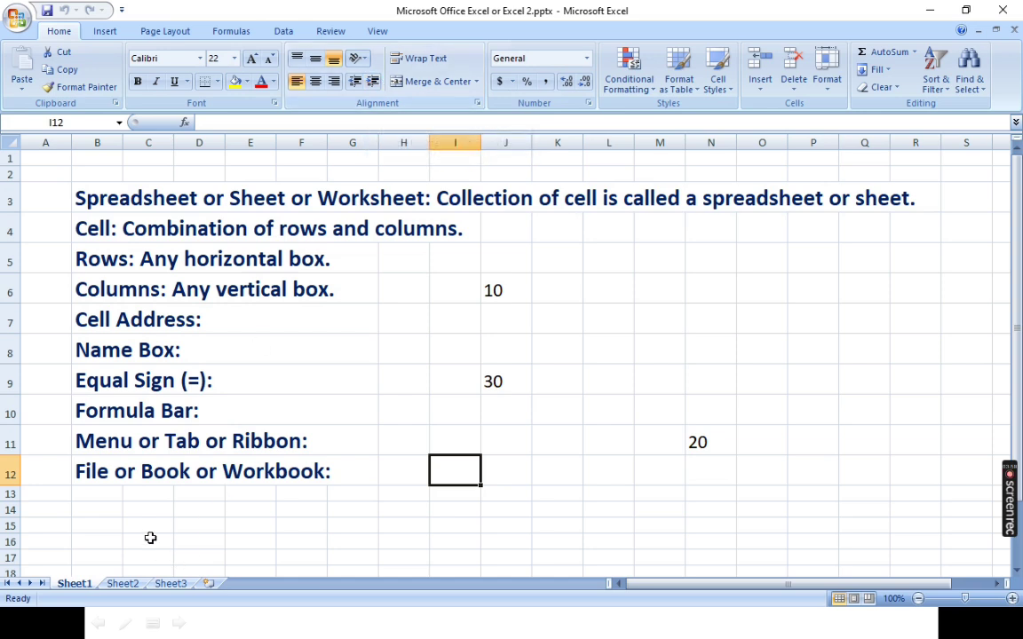
click(126, 441)
click(435, 494)
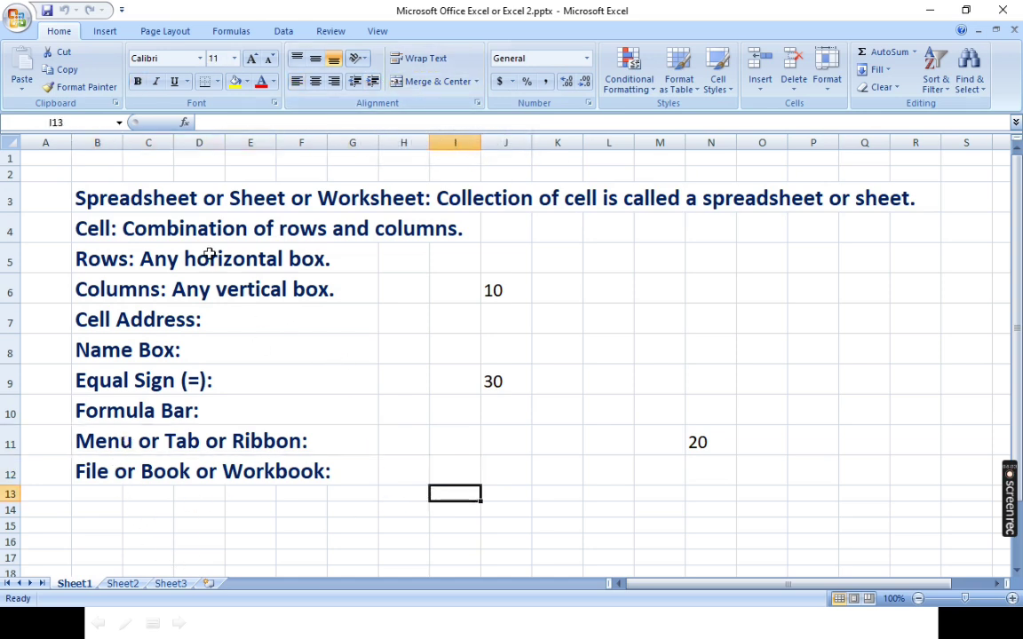
Examine the spreadsheet definition in B3 and the collection of cells that makes up the sheet
click(180, 204)
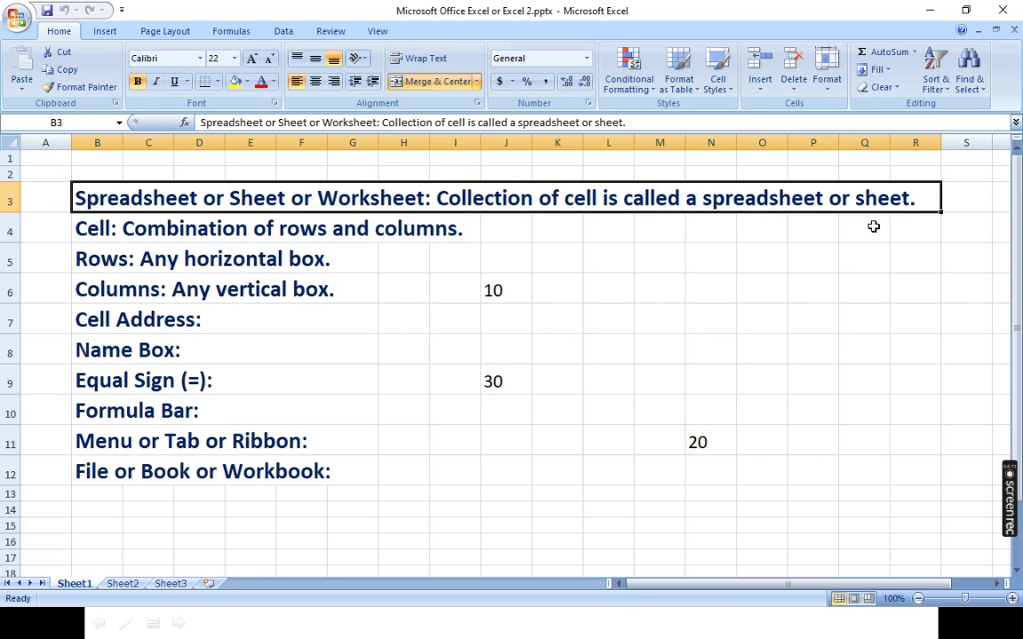
click(826, 296)
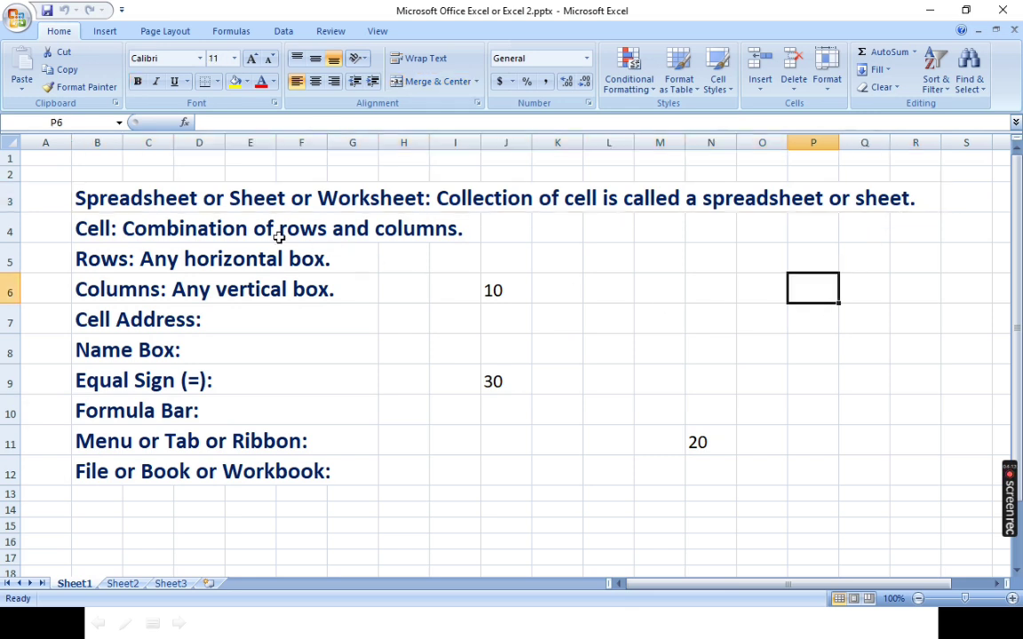
click(776, 344)
click(695, 322)
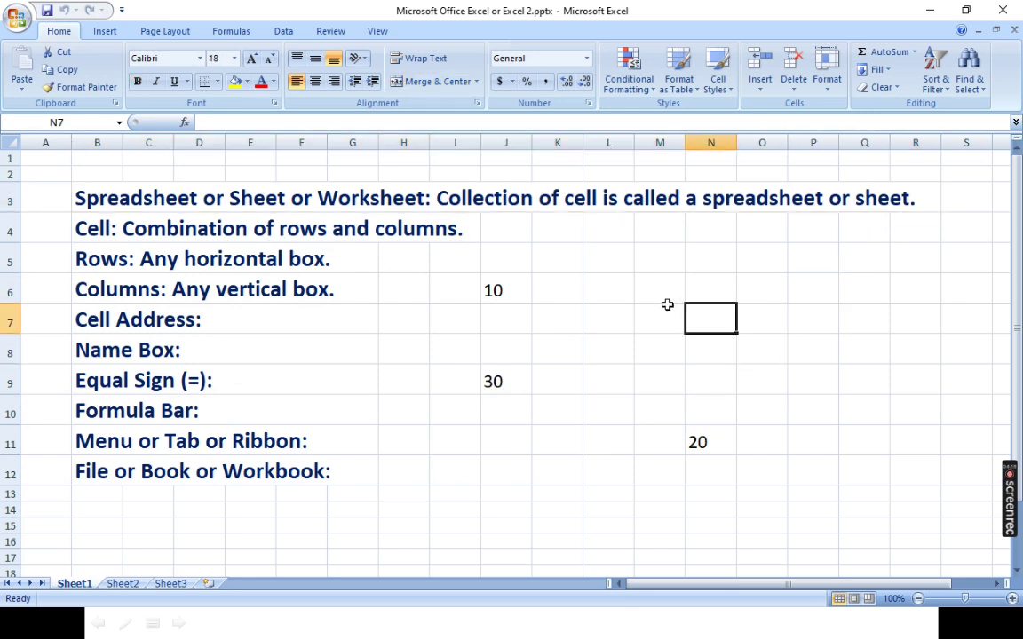
click(665, 309)
click(644, 293)
click(616, 295)
click(614, 328)
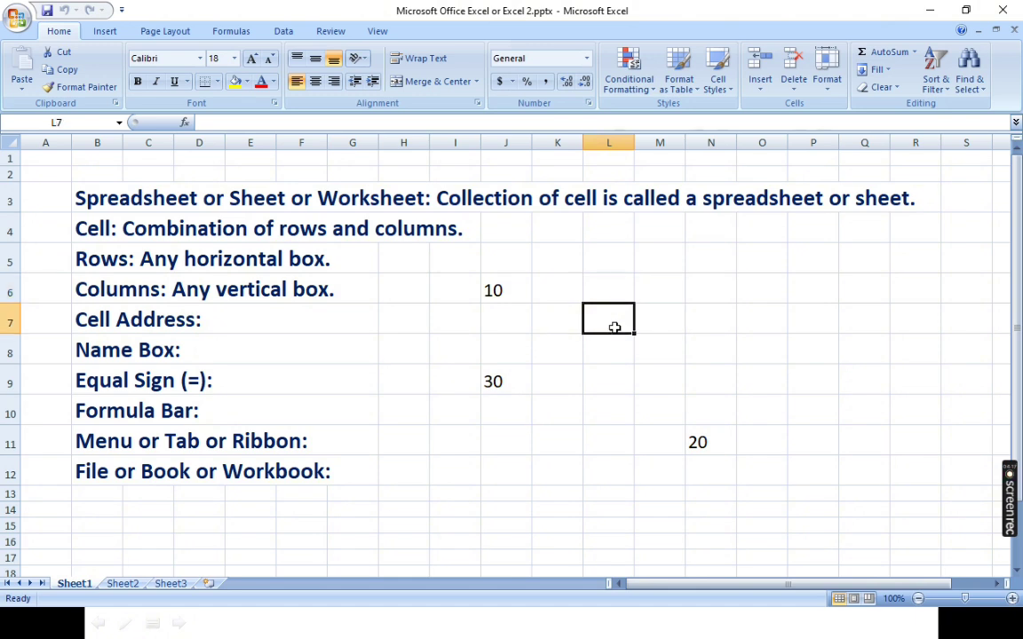
click(710, 346)
click(600, 380)
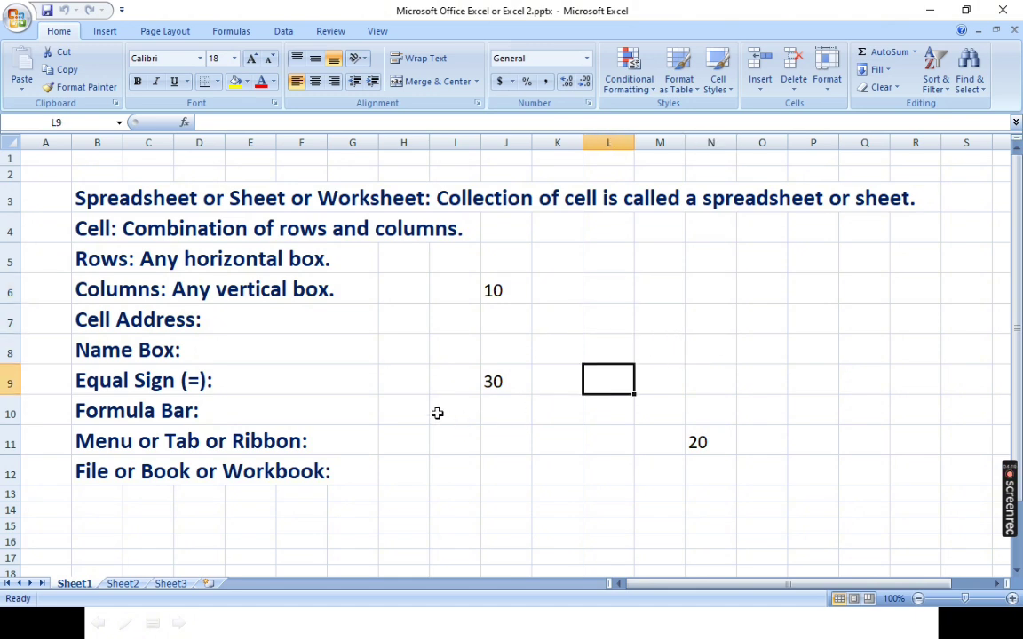
click(427, 382)
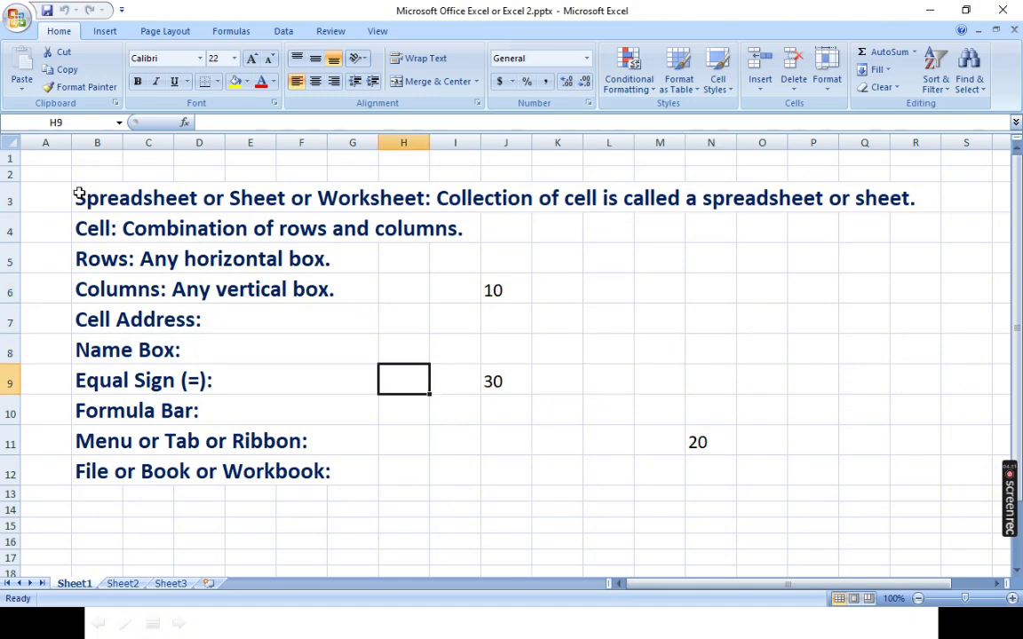
drag(58, 160, 873, 490)
click(643, 312)
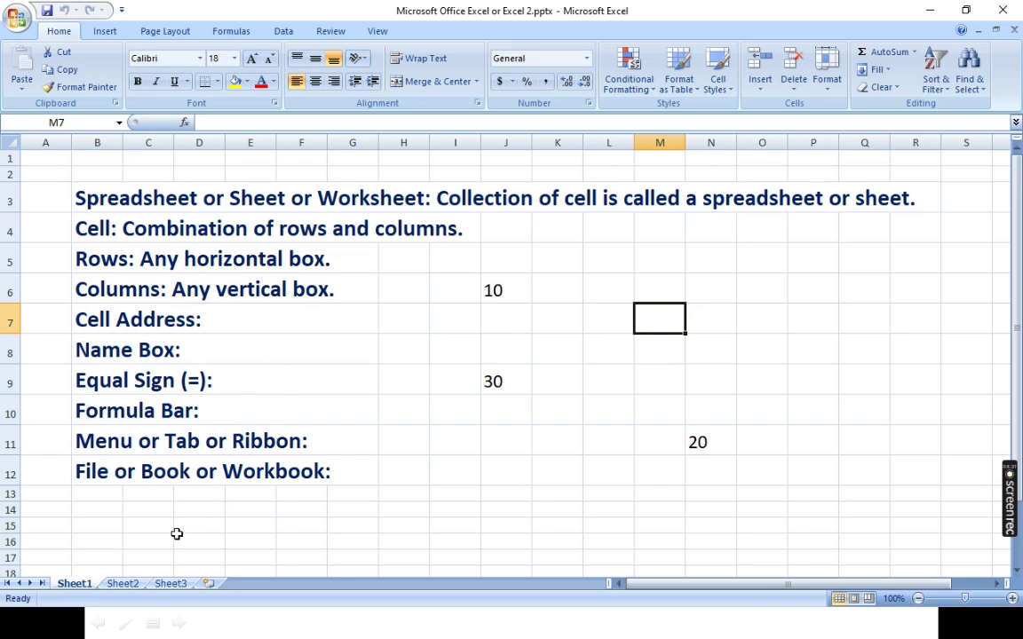
View Sheet2 and Sheet3, and return to Sheet1
click(124, 583)
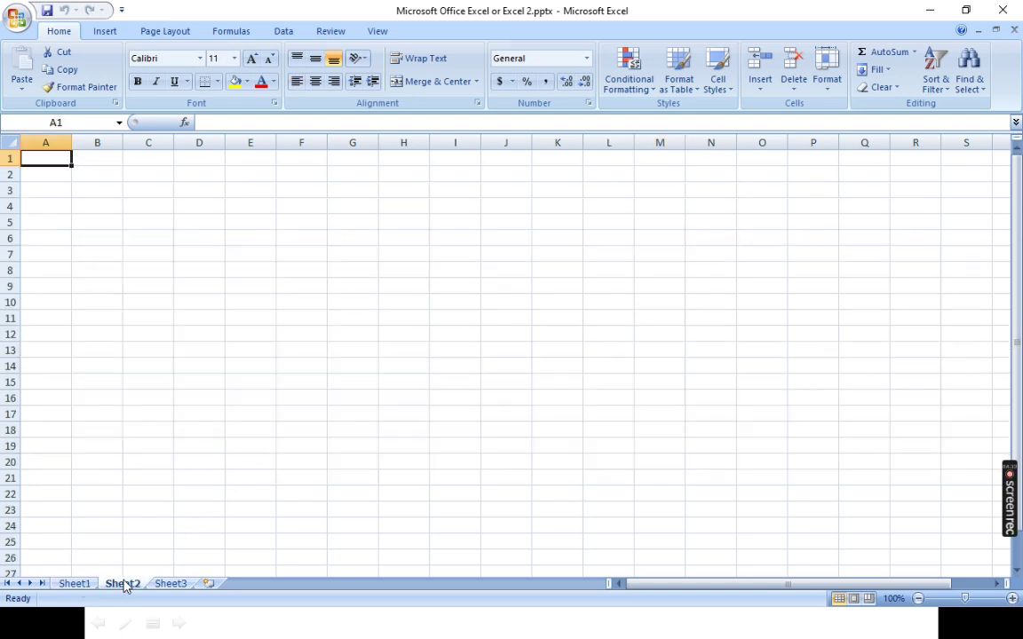
click(168, 584)
click(73, 585)
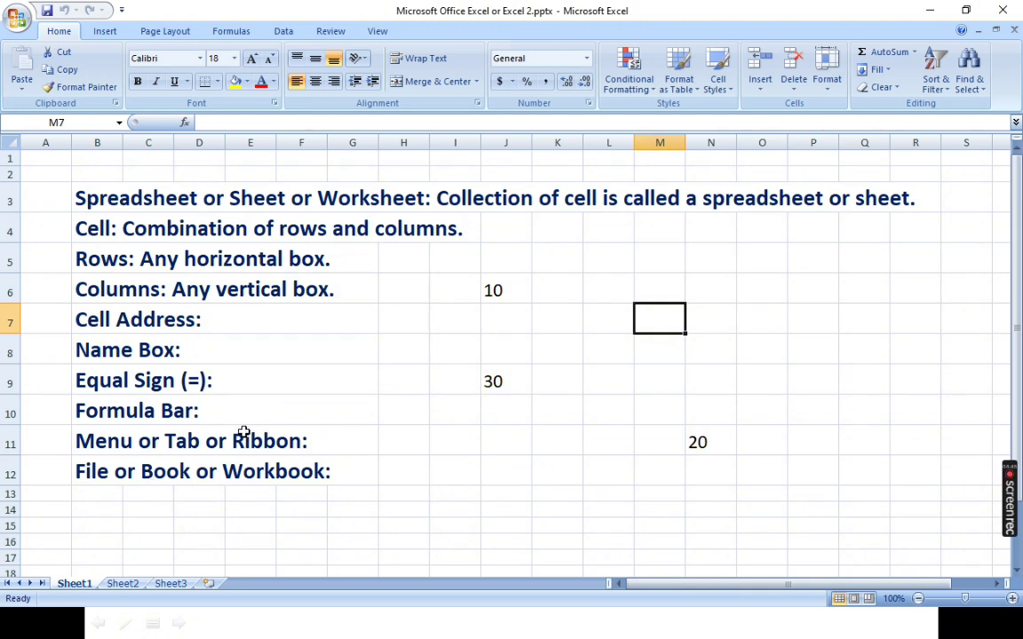
Select individual empty cells in columns K and L between rows 6 and 8 to examine single cells
click(589, 346)
click(571, 318)
click(618, 317)
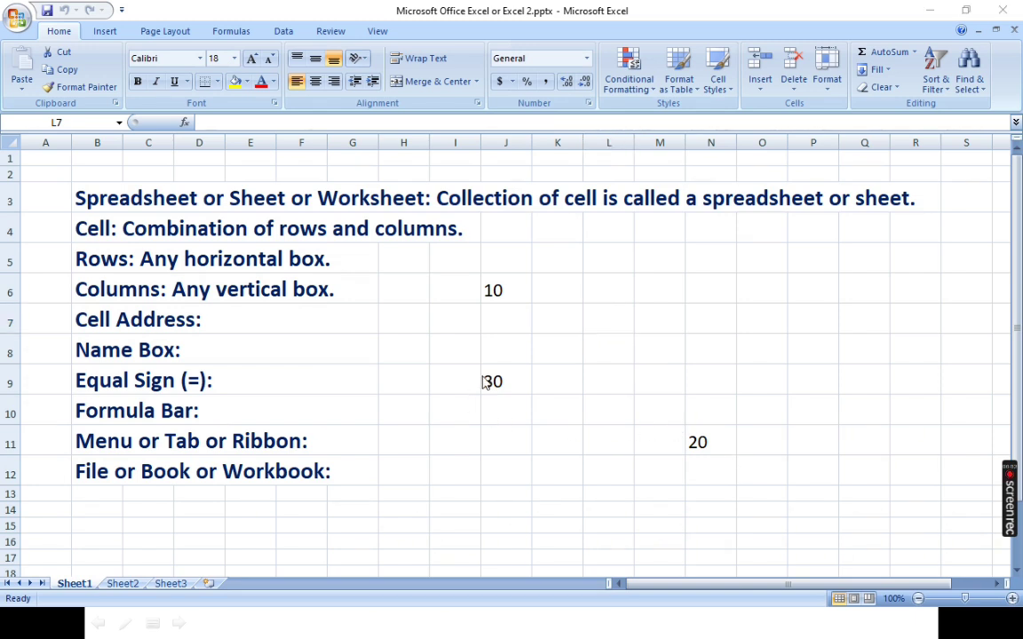
click(587, 304)
click(612, 282)
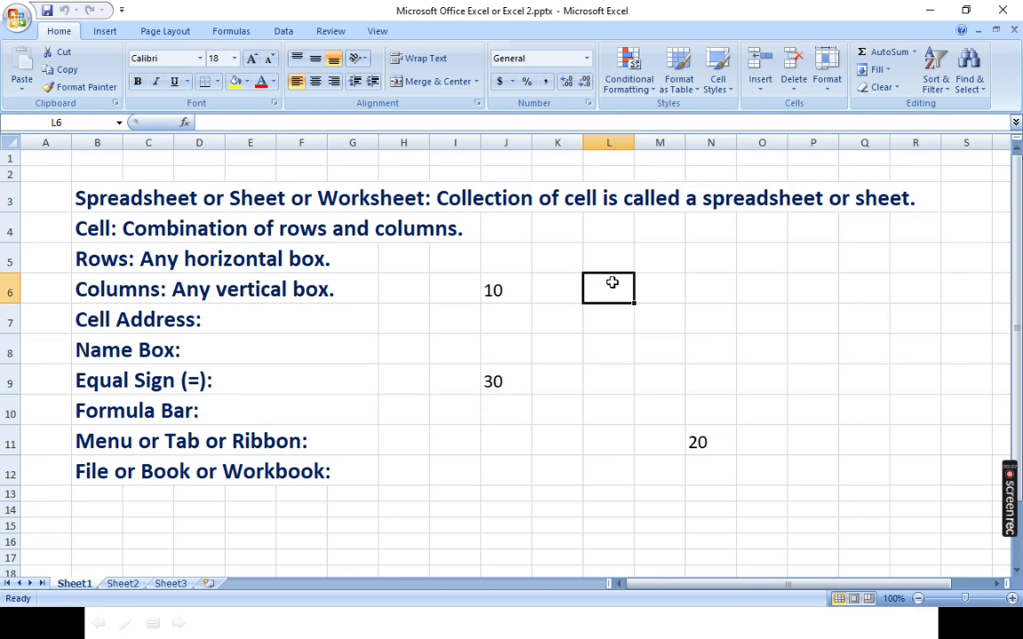
click(607, 334)
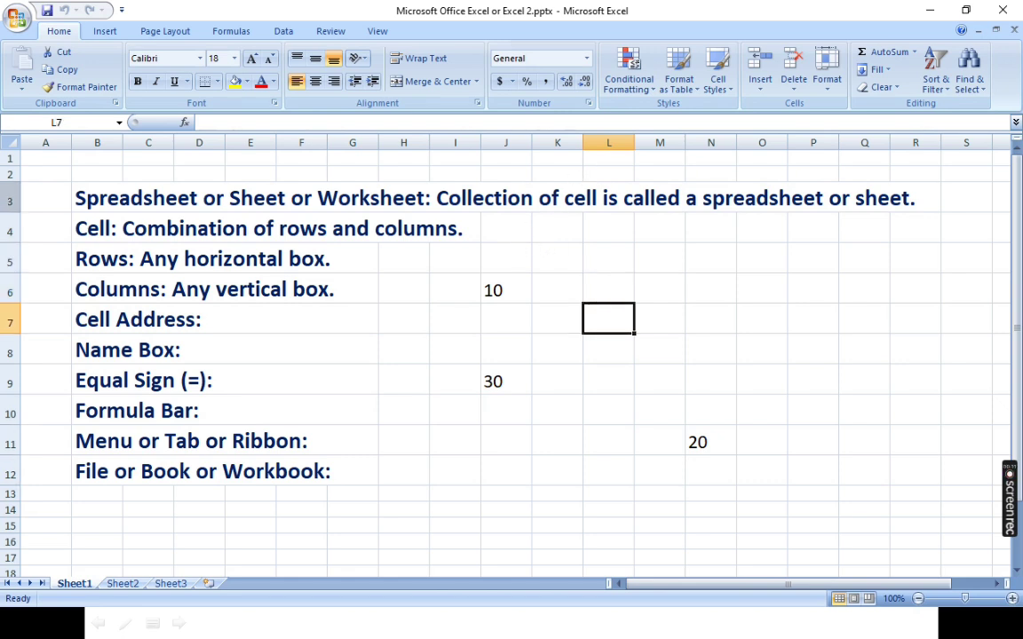
Highlight the entire rows 3, 4, 7 and 10 one at a time, and finish on cell N8
click(10, 199)
click(9, 230)
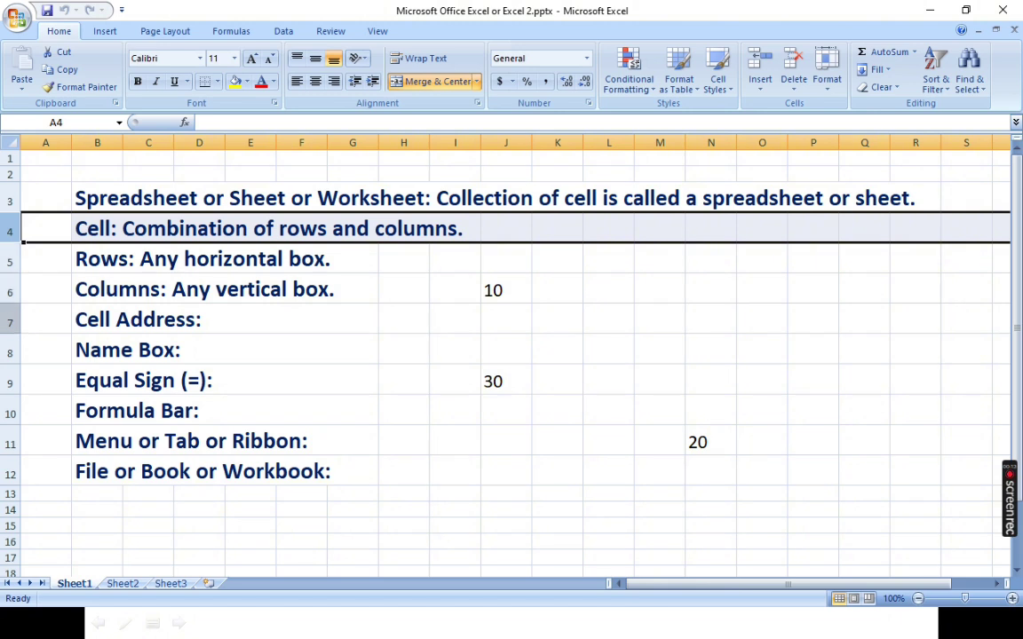
click(10, 322)
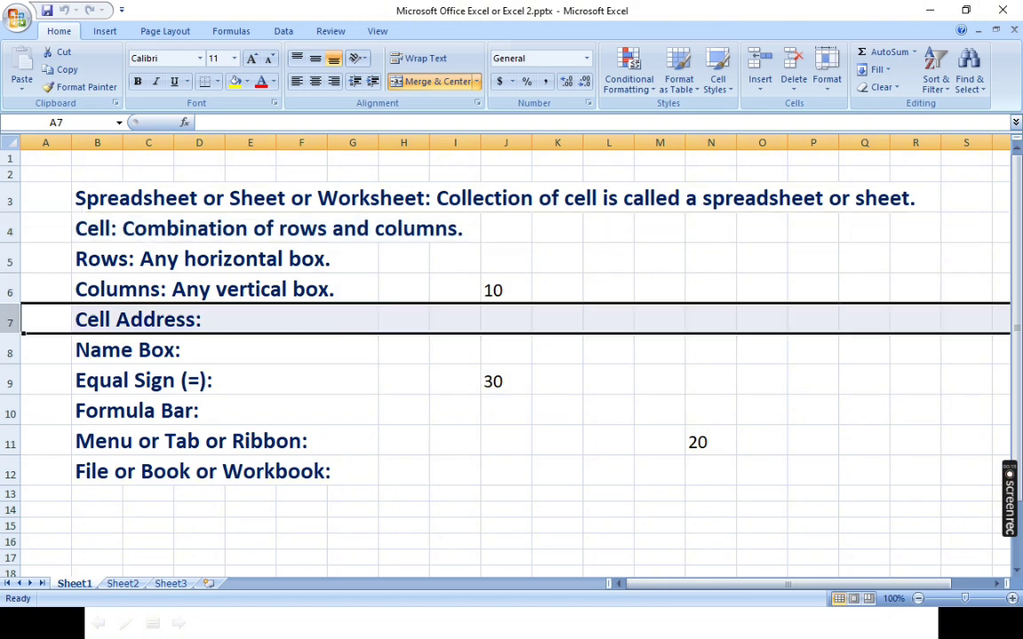
click(10, 414)
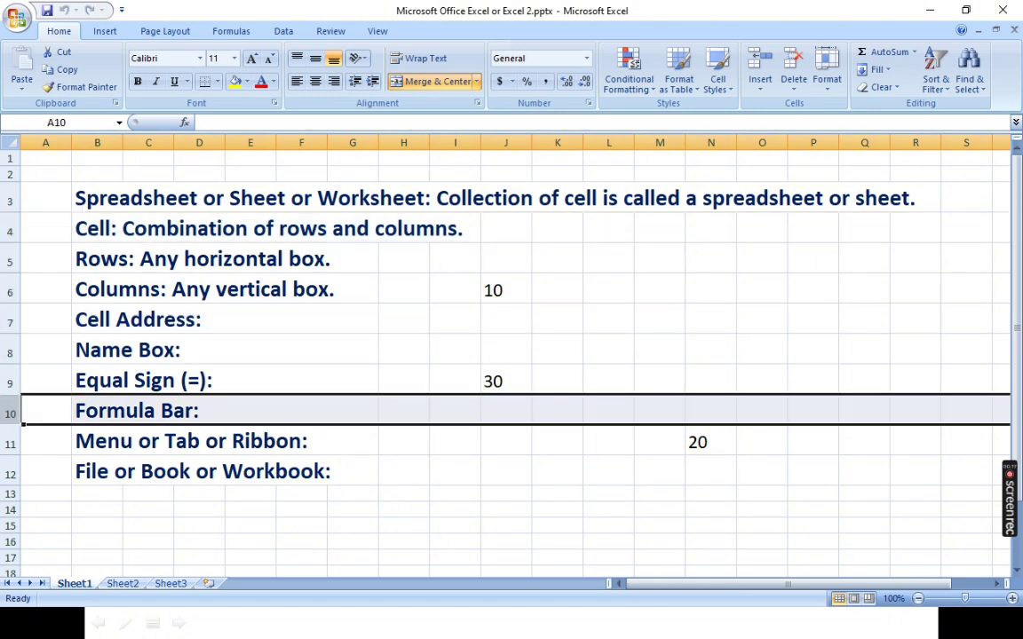
click(706, 348)
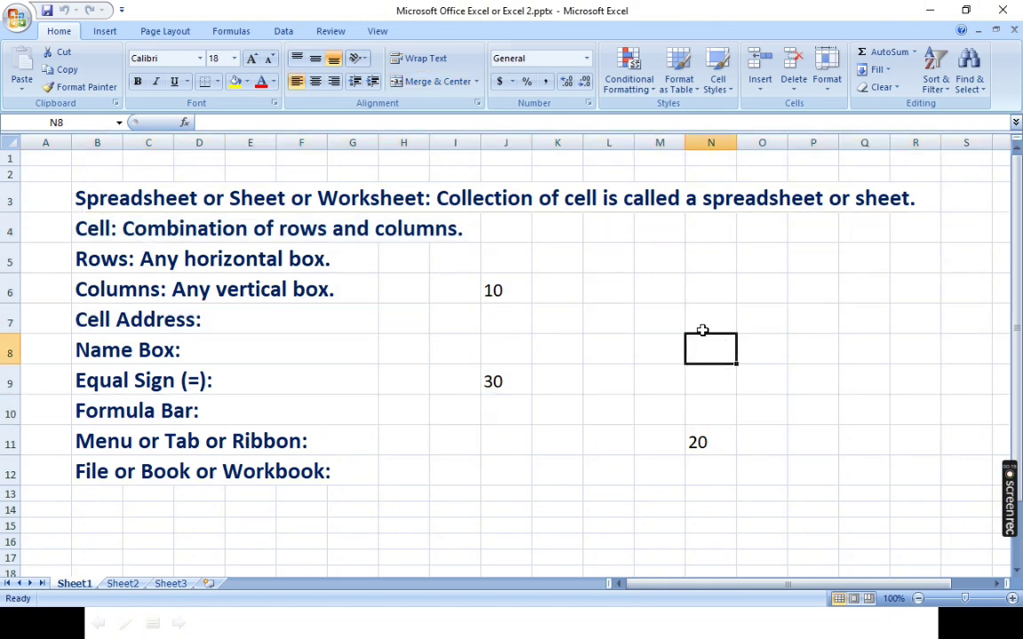
Highlight the entire columns K and G in turn, and select single cells L6, L7 and K6
click(547, 142)
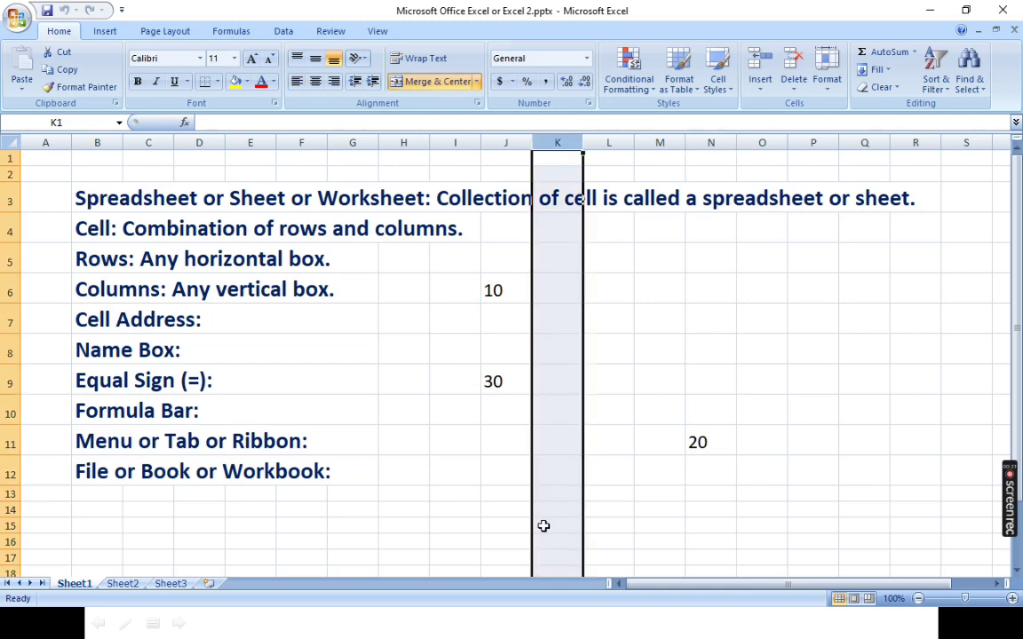
click(353, 142)
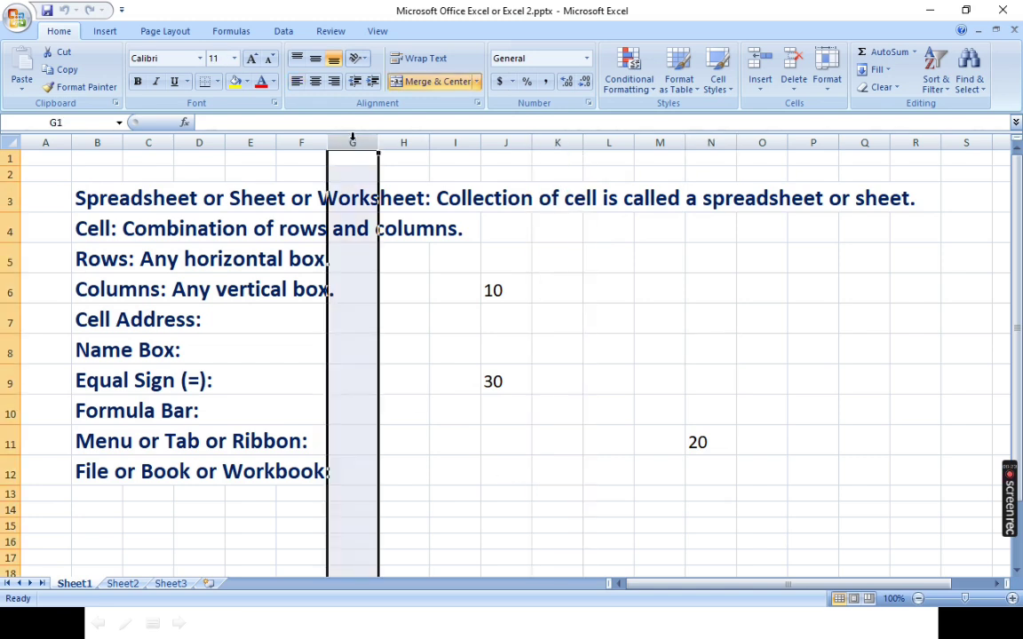
click(625, 288)
click(612, 326)
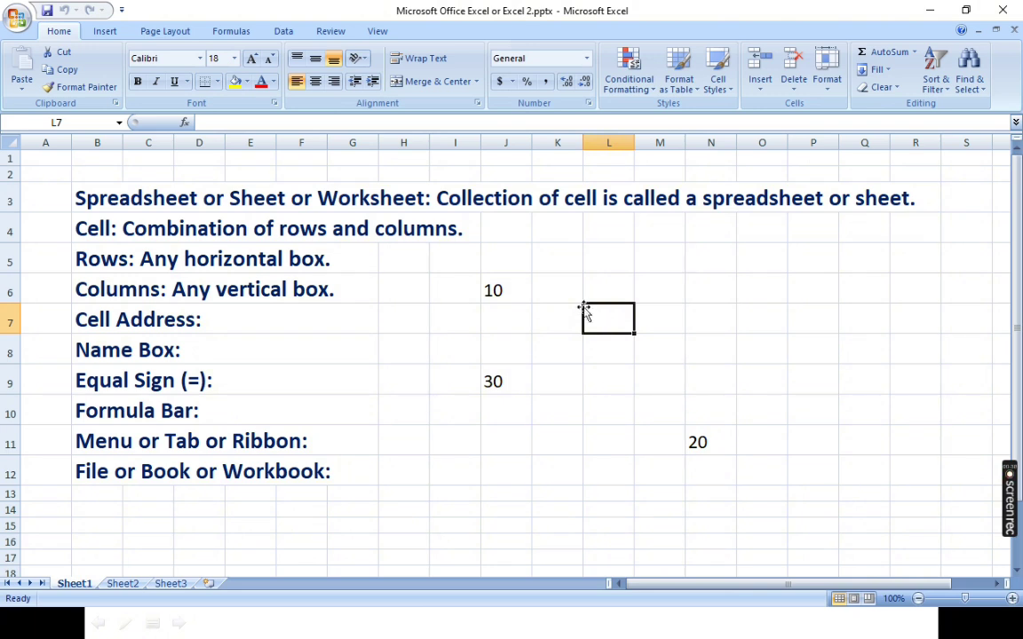
click(555, 291)
Review the Cell and Rows definitions, and highlight rows 7, 8 and 9 one at a time
click(128, 229)
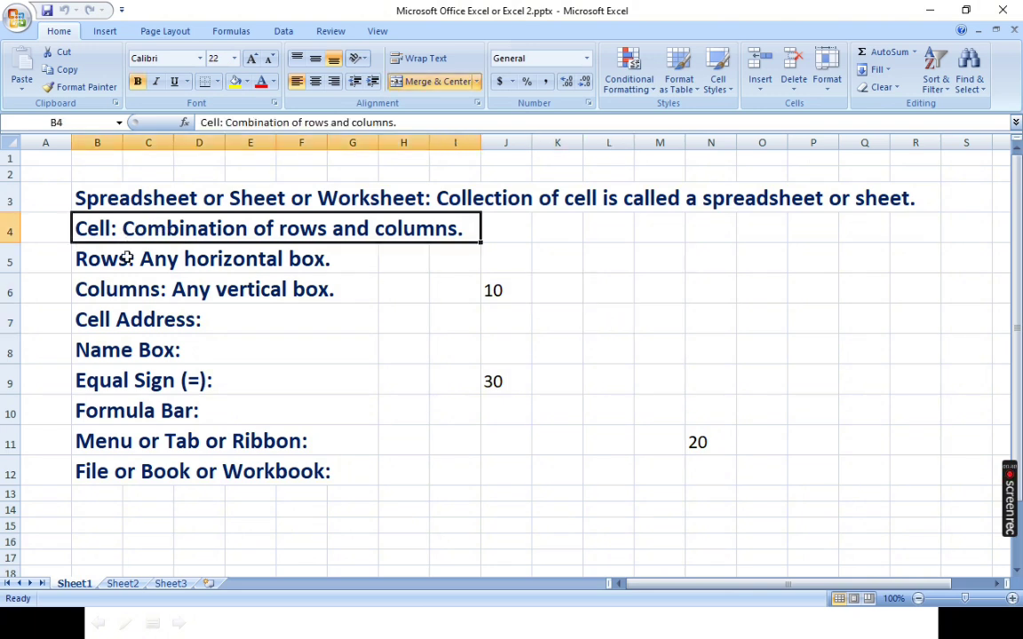
click(127, 257)
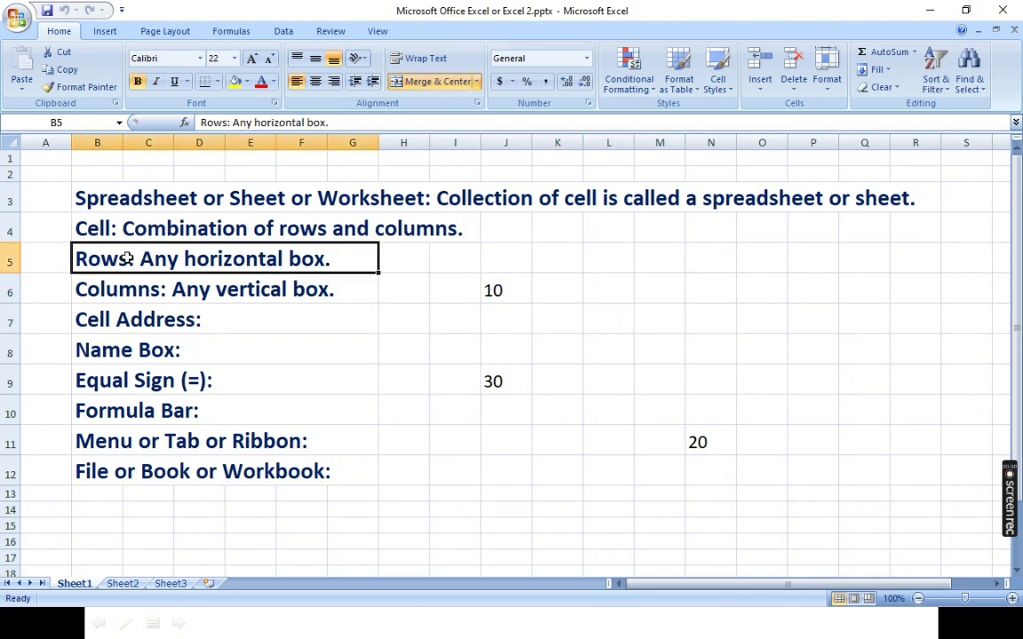
click(12, 354)
click(15, 382)
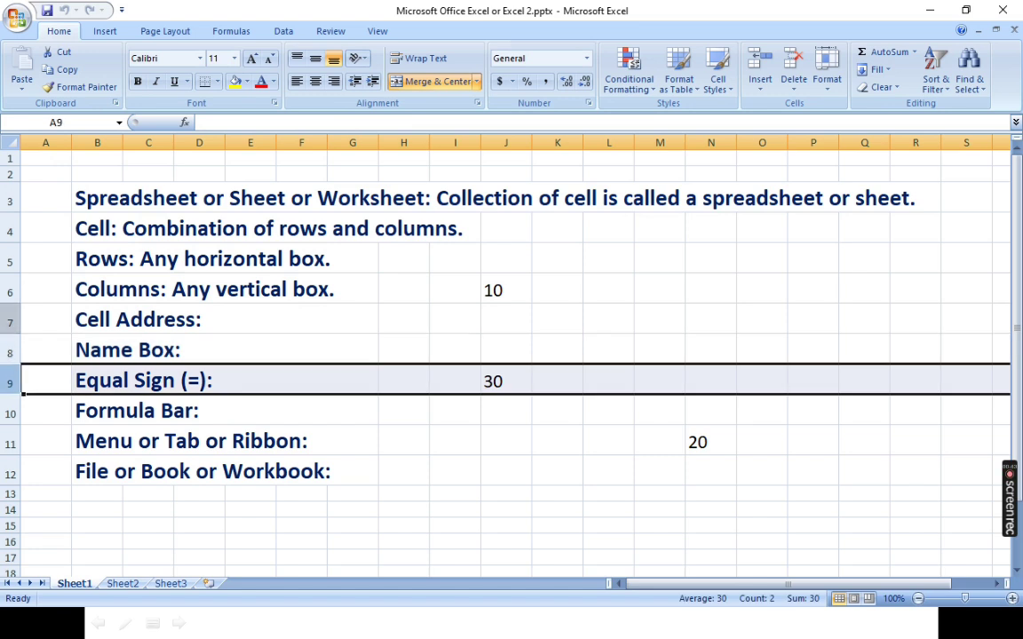
click(12, 318)
click(14, 352)
click(16, 382)
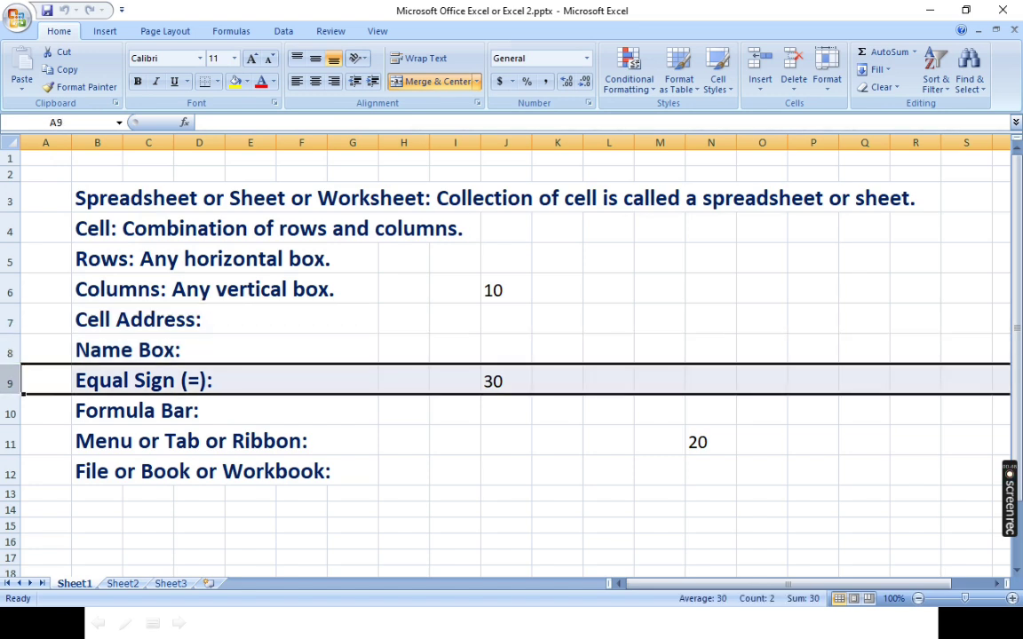
Review the Columns definition, highlight columns I through M one at a time, and finish on cell M6
click(103, 290)
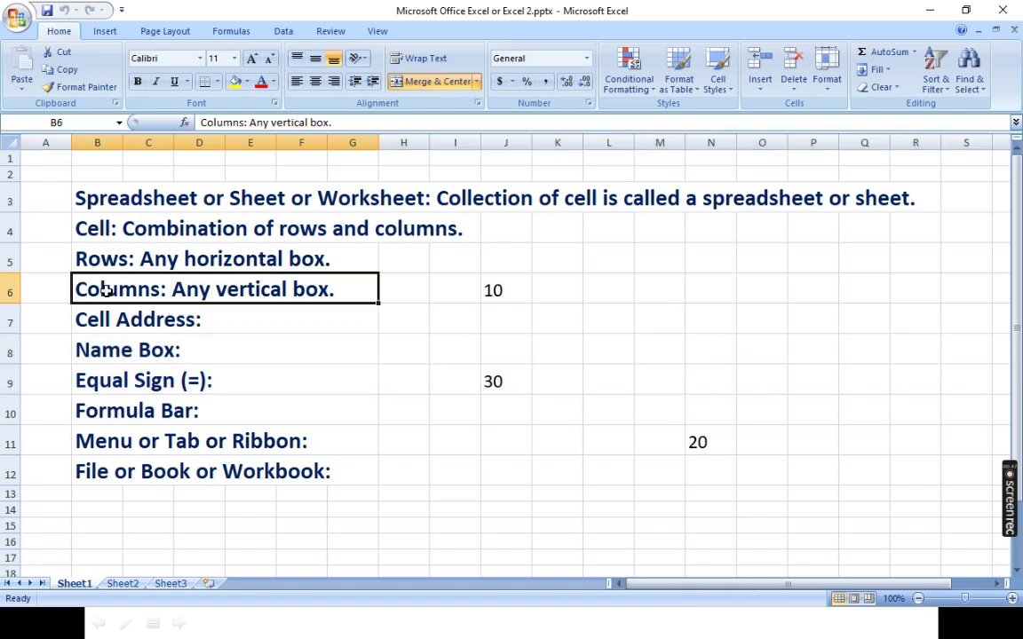
click(468, 142)
click(505, 140)
click(560, 140)
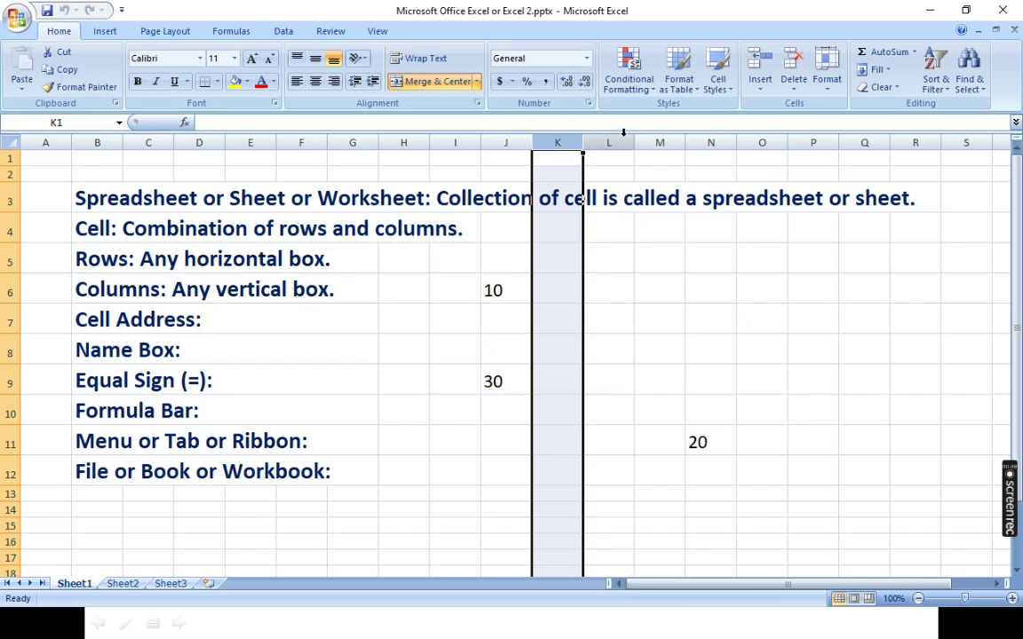
click(611, 142)
click(662, 142)
click(535, 380)
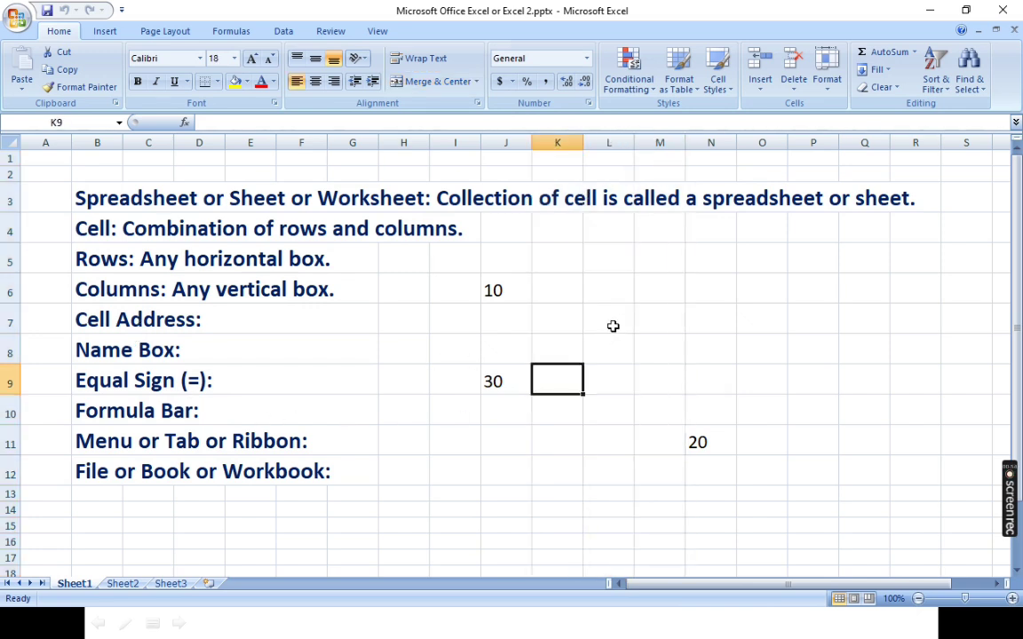
click(666, 287)
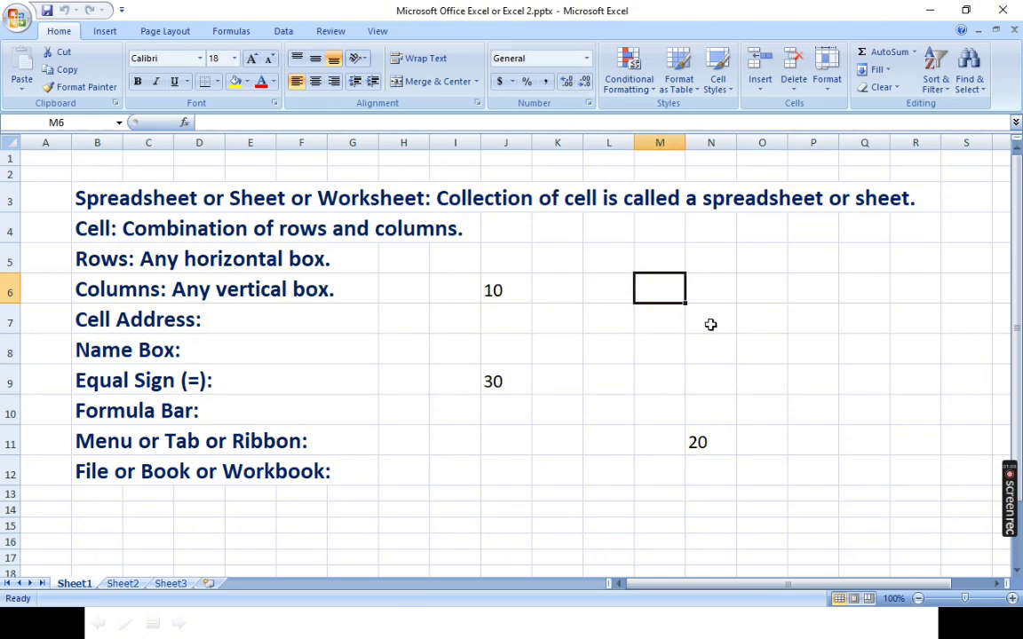
Select cells O5, L6, M6, L7, H10 and P6 one at a time to demonstrate cell addresses
click(749, 271)
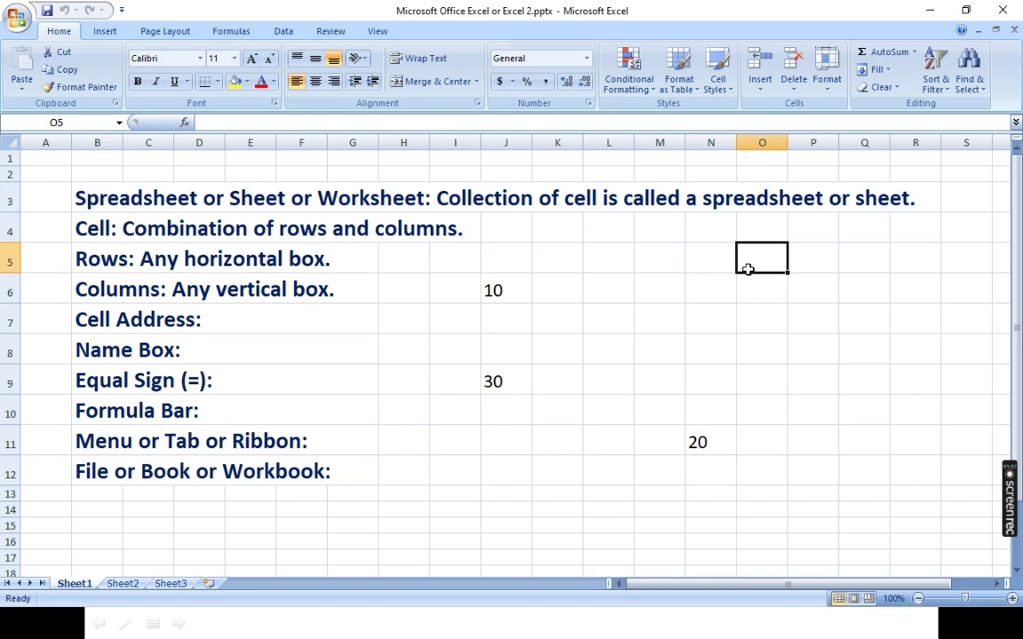
double_click(617, 292)
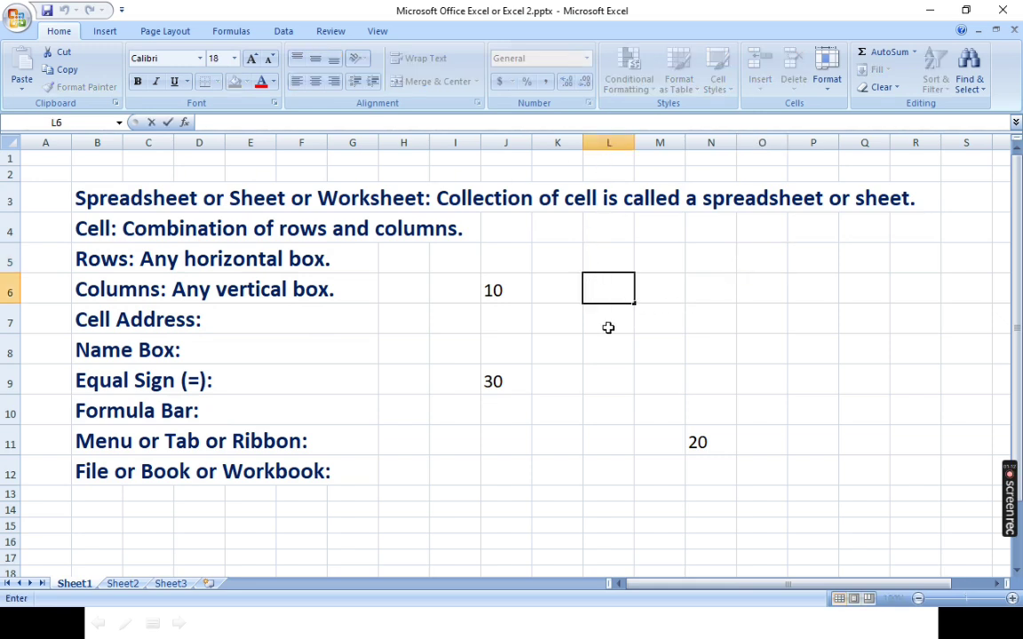
click(661, 299)
click(610, 317)
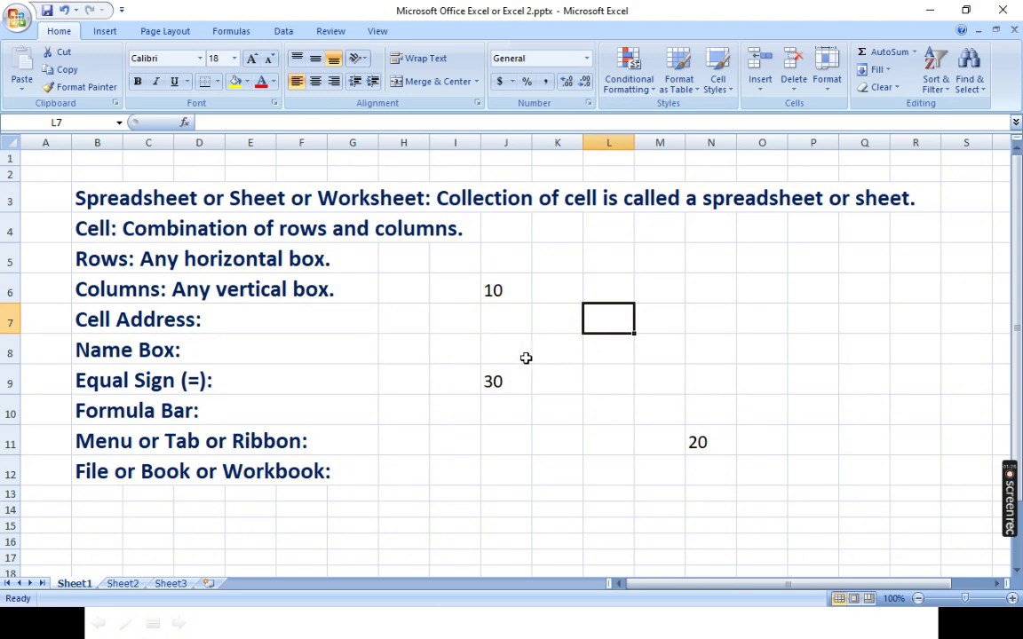
click(411, 420)
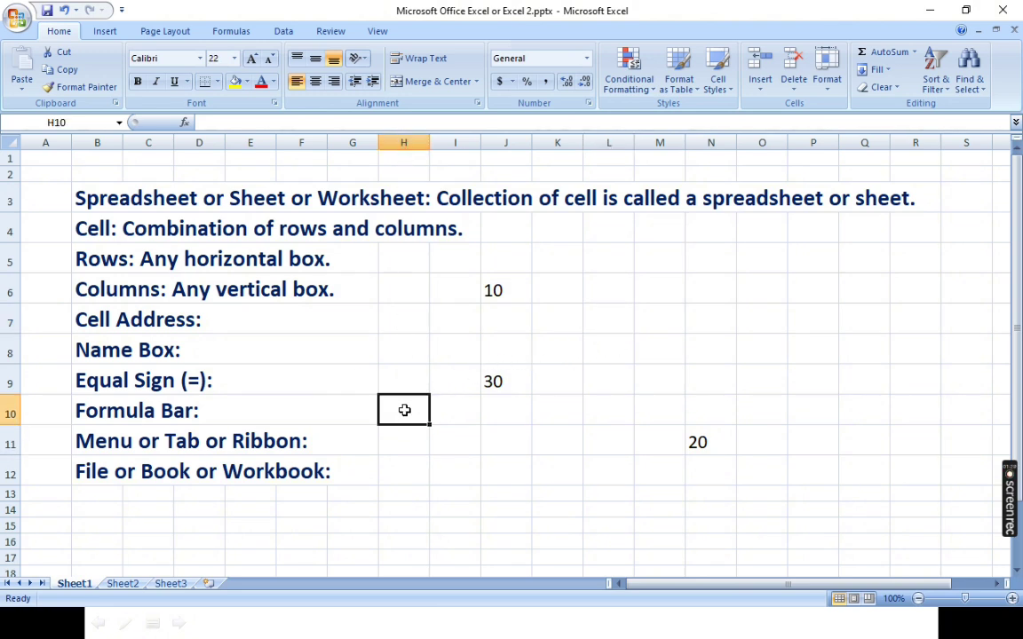
click(816, 294)
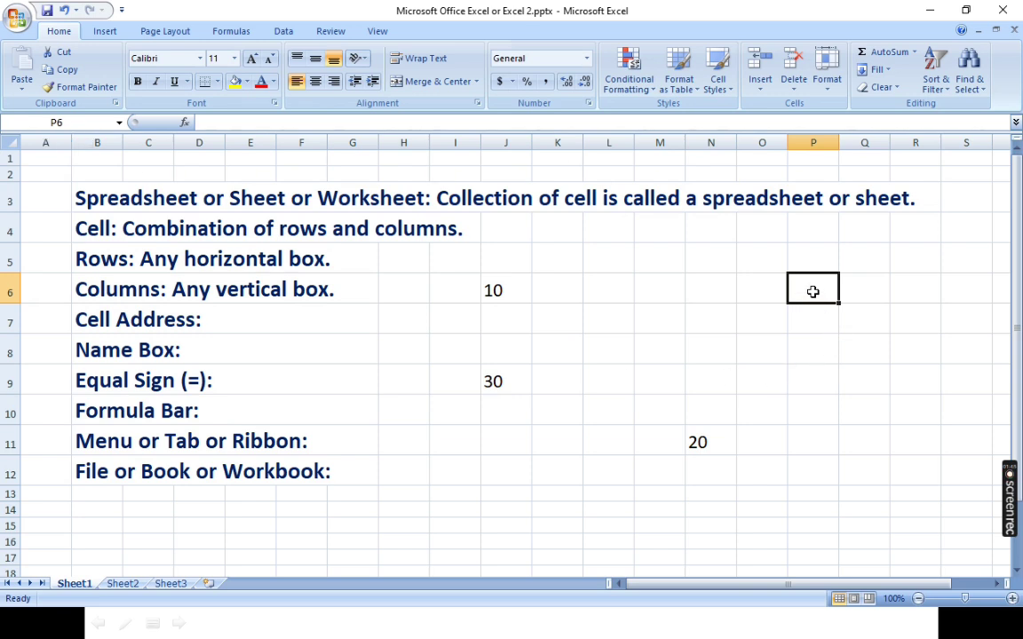
Point out the Name Box, select cell M9, and highlight the Name Box and Equal Sign entries in B8 and B9
click(70, 124)
click(673, 372)
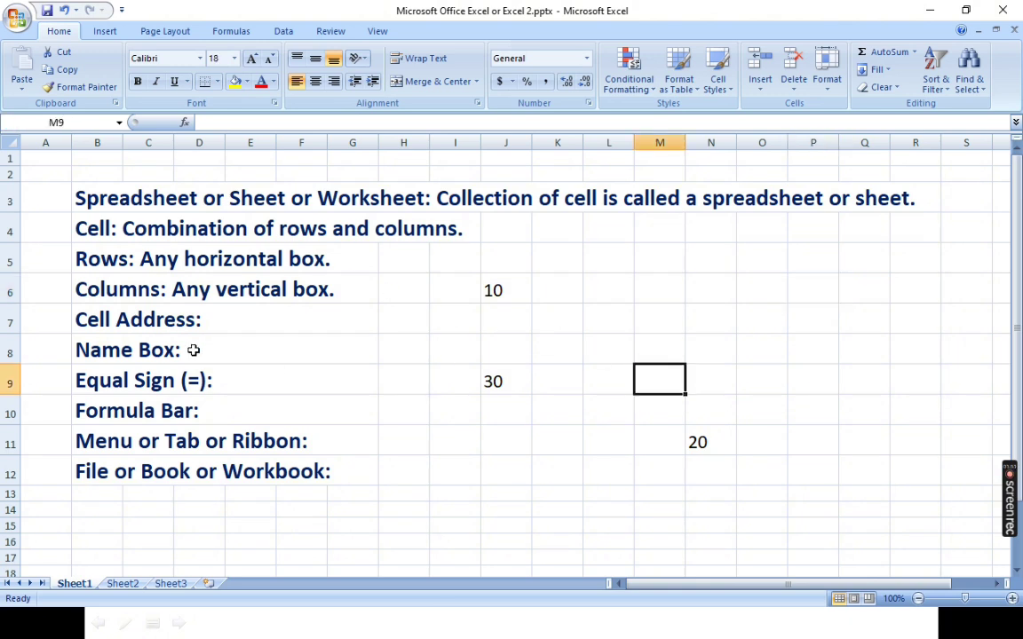
click(130, 355)
click(149, 380)
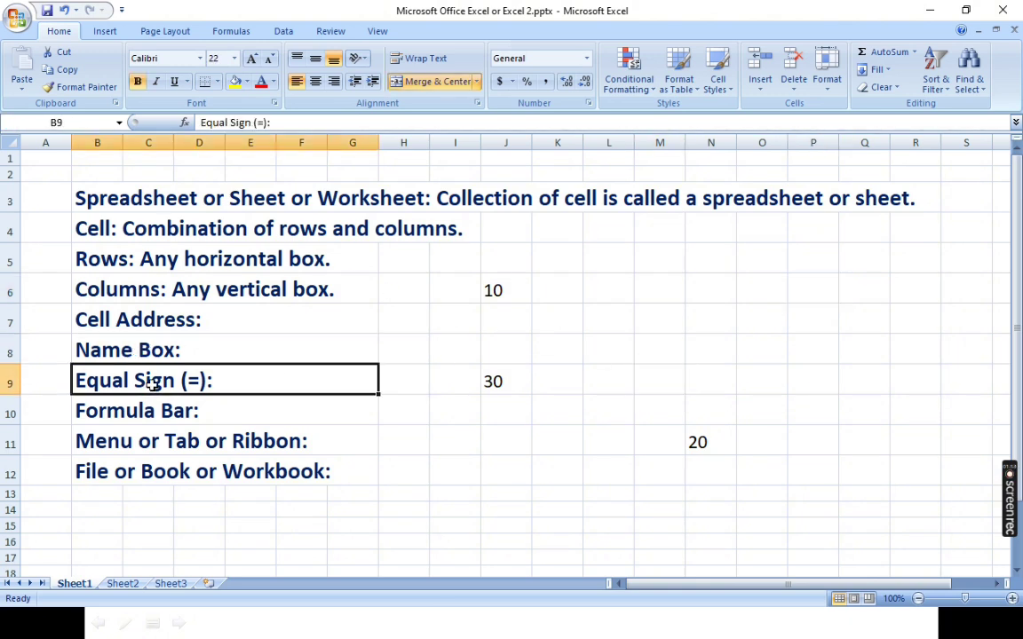
Enter 20 in cell M5 and 10 in cell P7
click(659, 261)
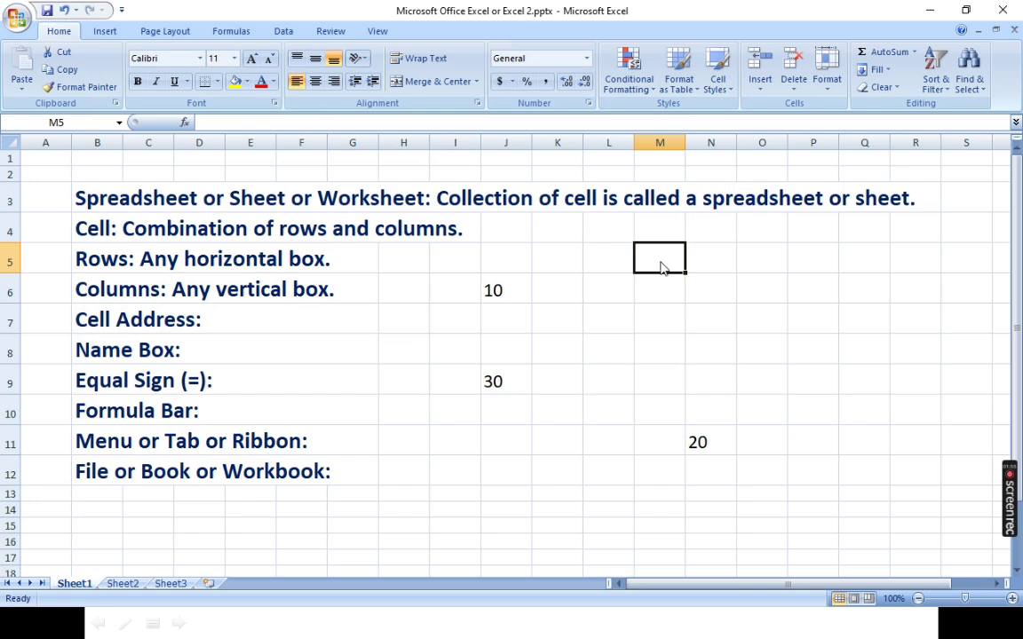
text(20)
click(828, 320)
text(1)
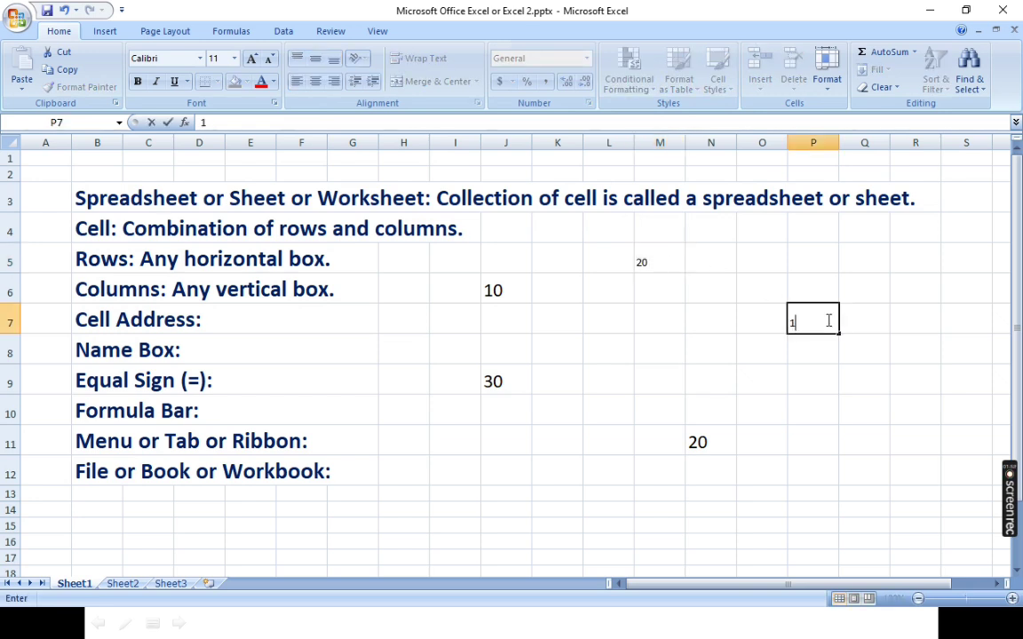
text(0)
Add the values of the two new cells in N7 with the formula =m5+p7
click(706, 329)
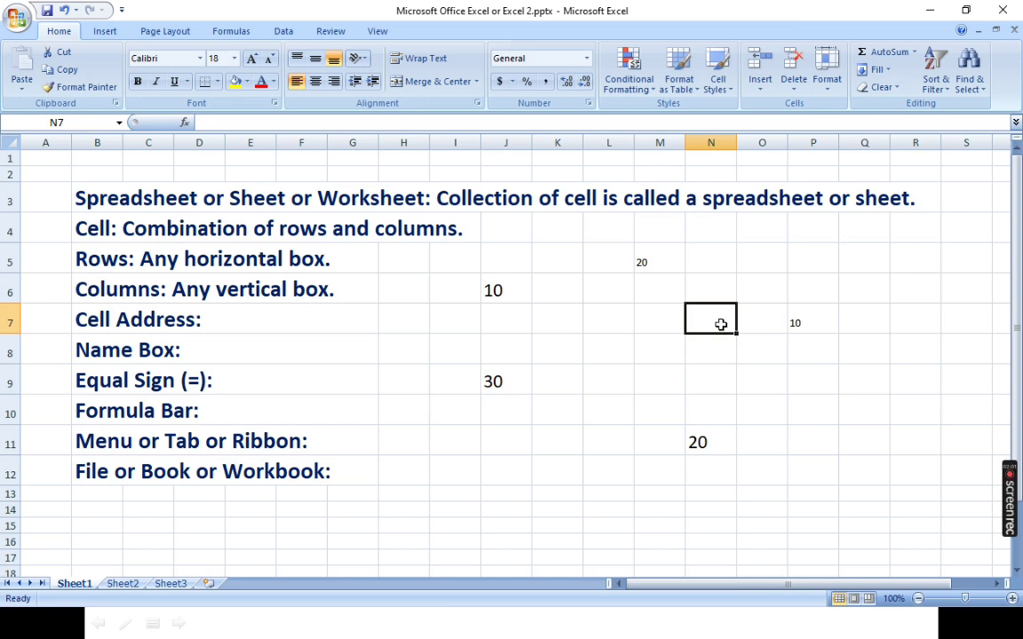
text(=)
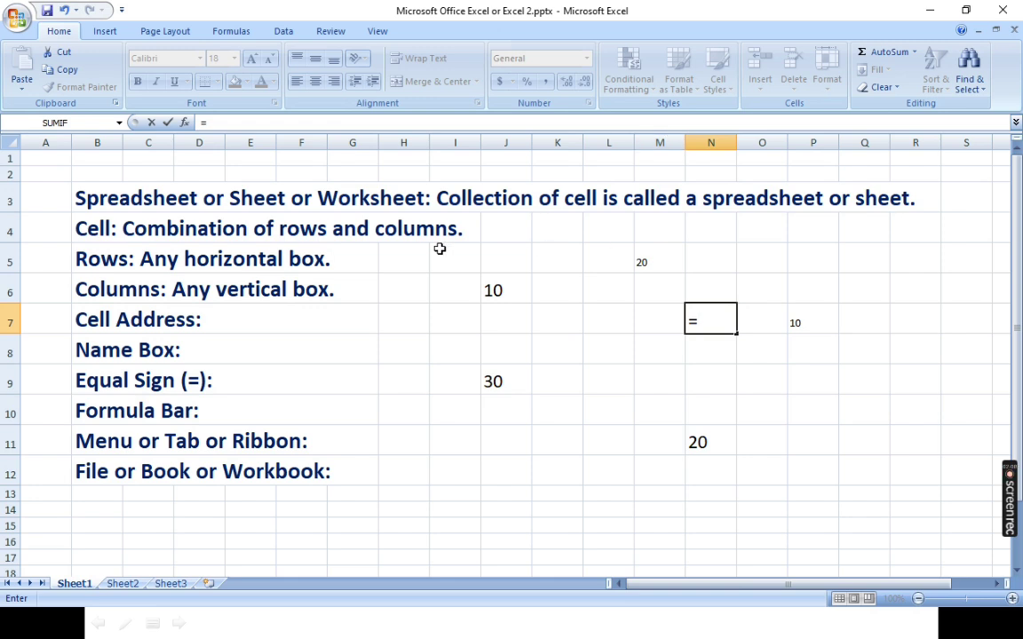
text(m5)
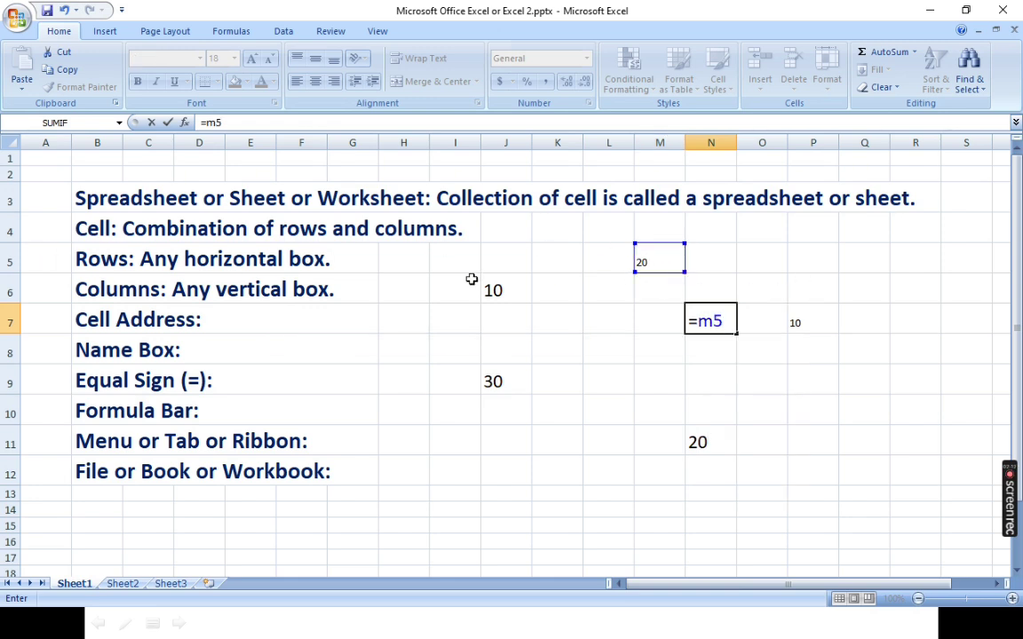
text(+p7)
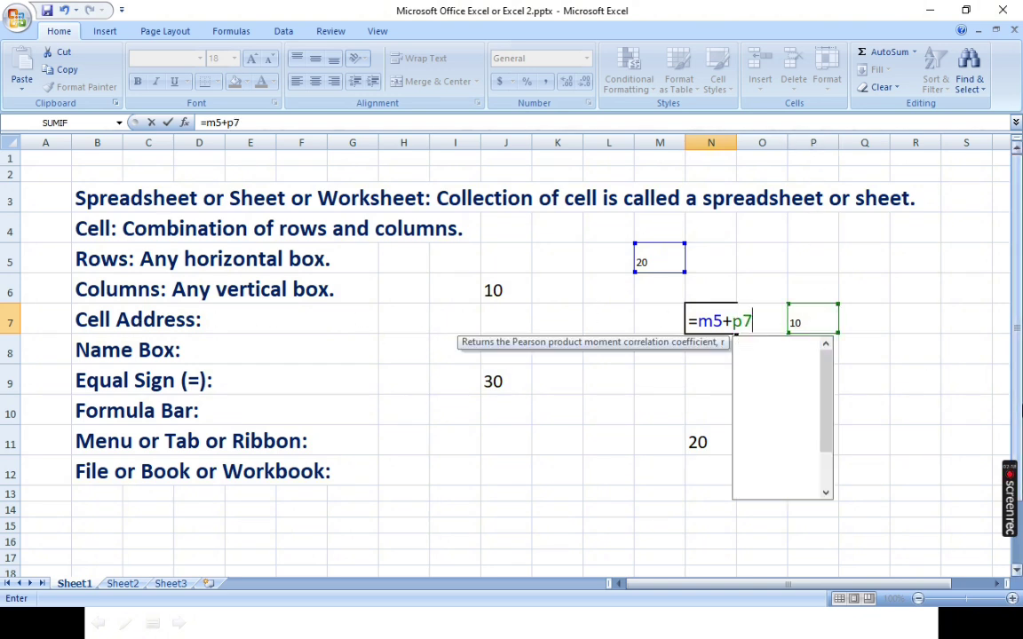
key(Return)
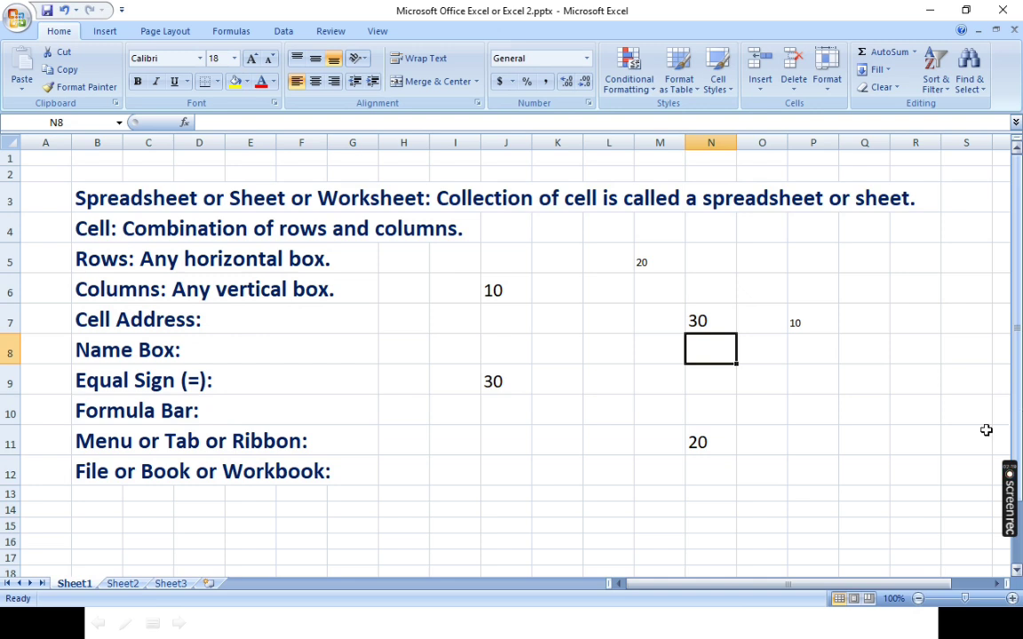
Review the formula in cell N7 and the Equal Sign entry in B9, and return to N7
click(712, 323)
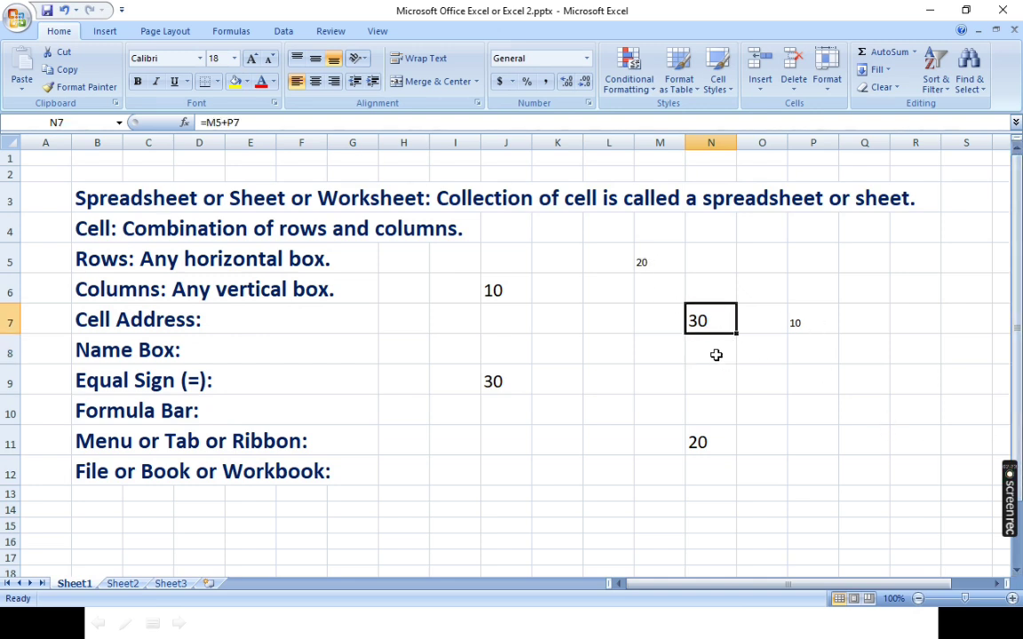
click(145, 380)
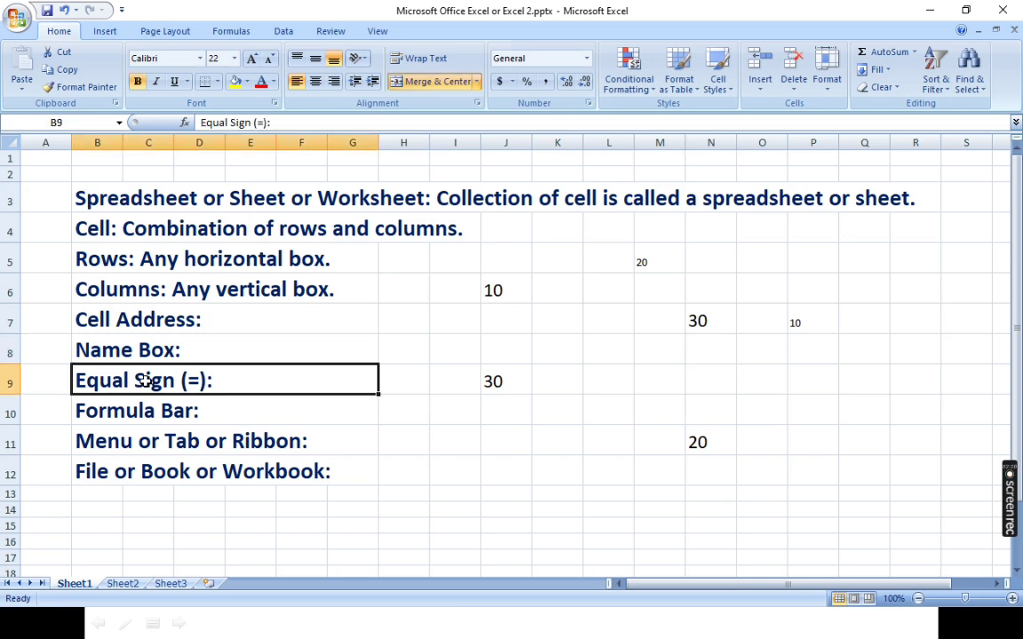
click(792, 411)
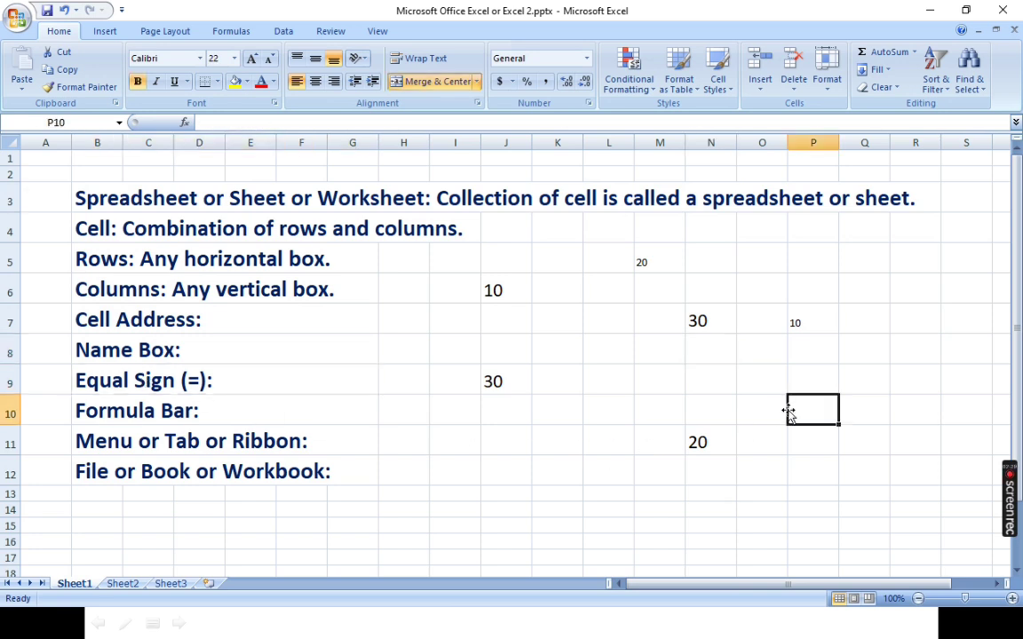
click(697, 327)
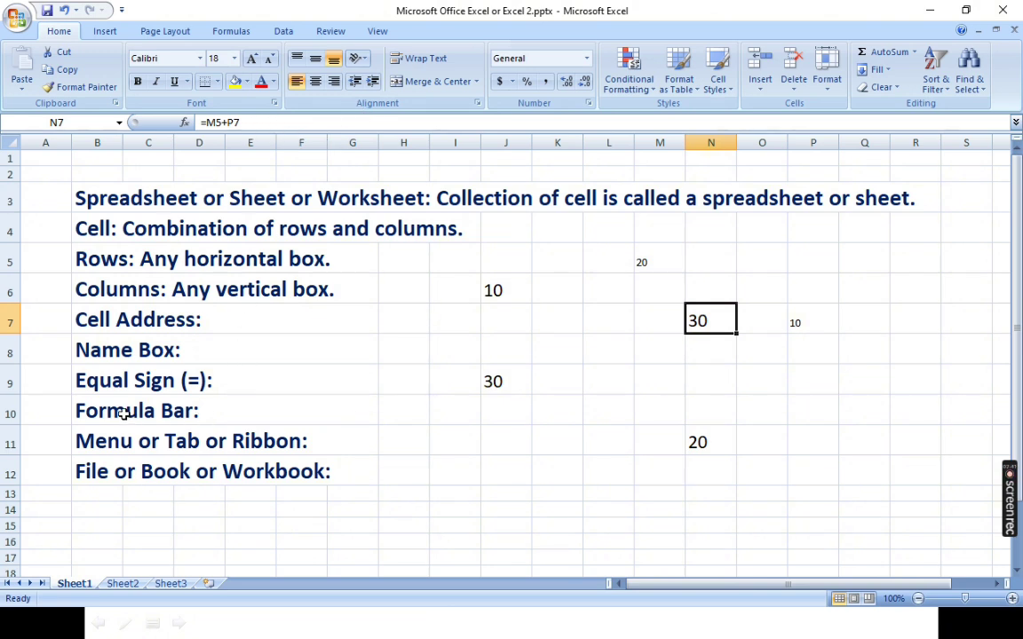
Review the ribbon and workbook terms while selecting cells L9, J12 and L11 in turn
click(617, 388)
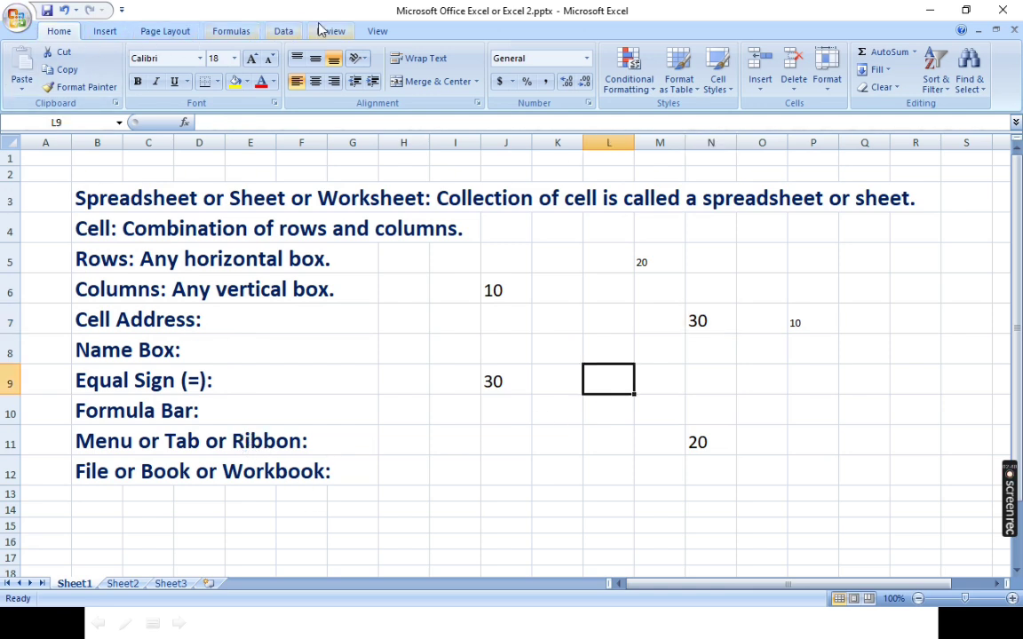
click(484, 462)
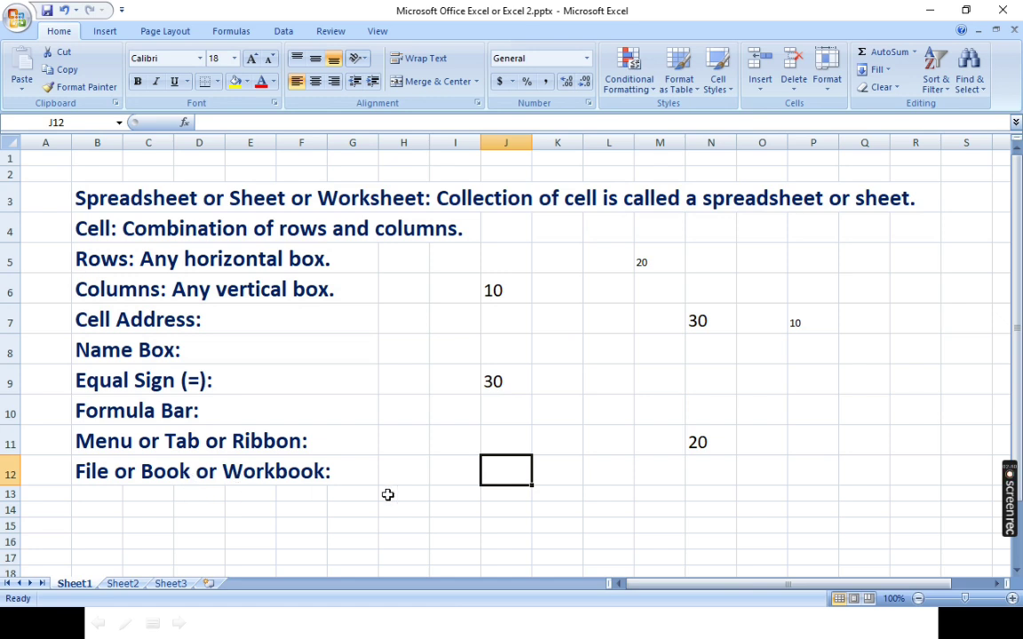
click(594, 446)
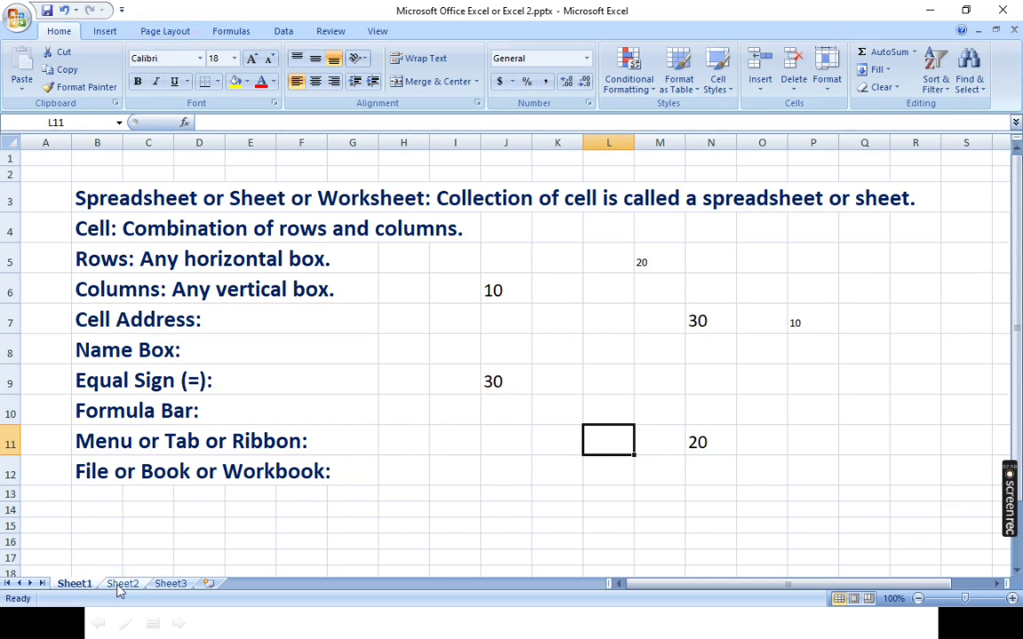
Insert two new worksheets after Sheet3 and return to Sheet1
click(211, 585)
click(258, 585)
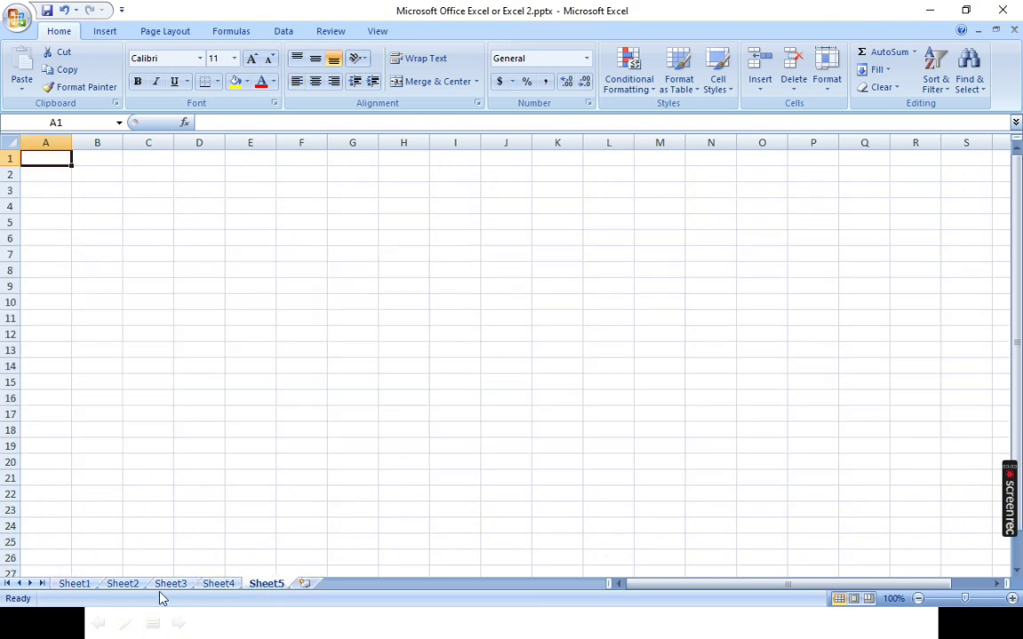
click(76, 585)
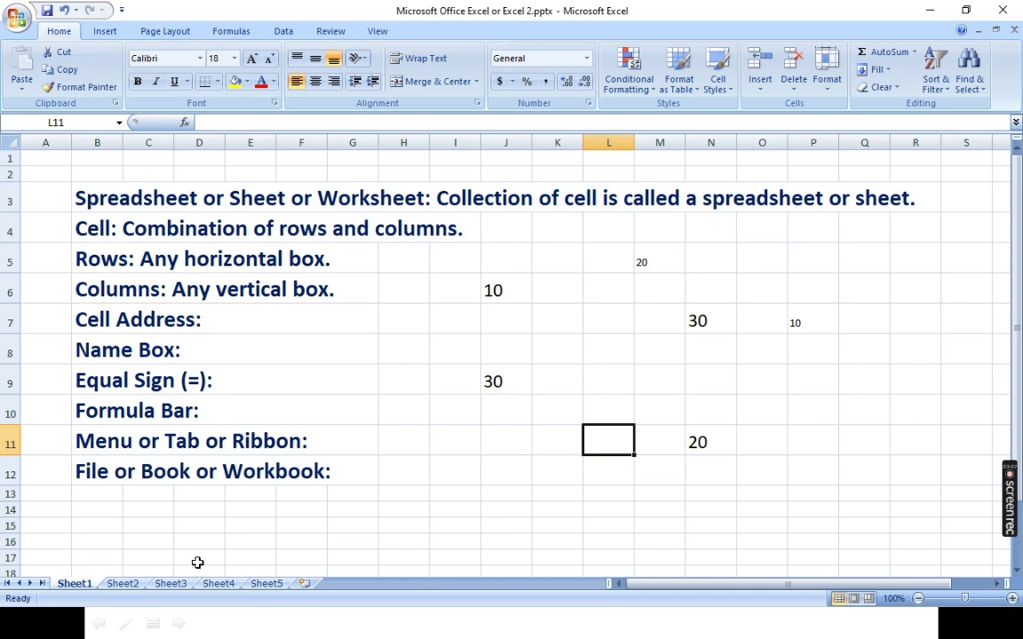
Select cells I14, H8 and H7 one at a time on Sheet1
click(471, 506)
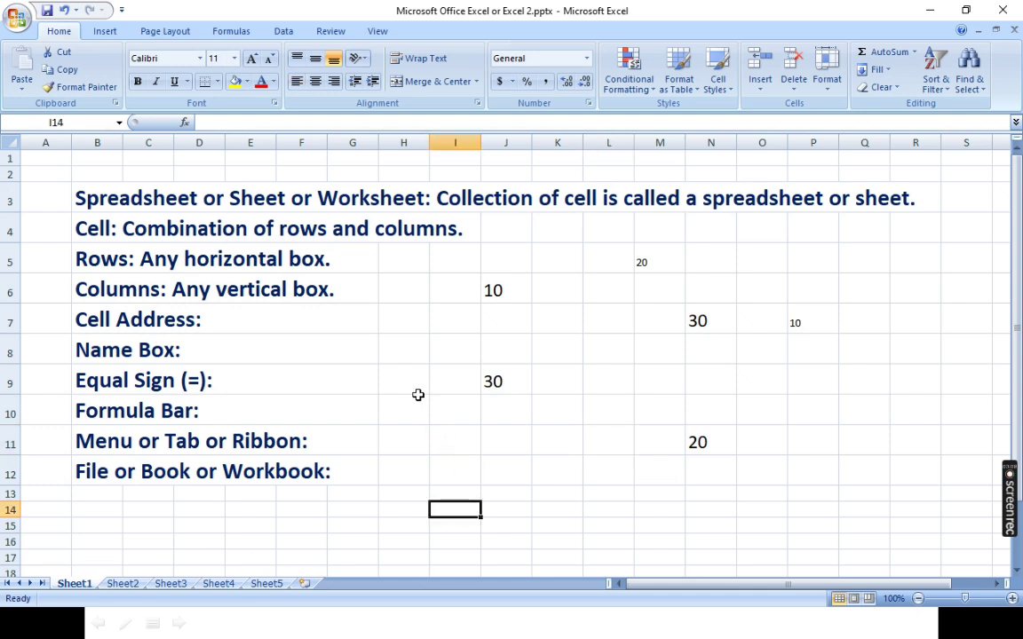
click(402, 347)
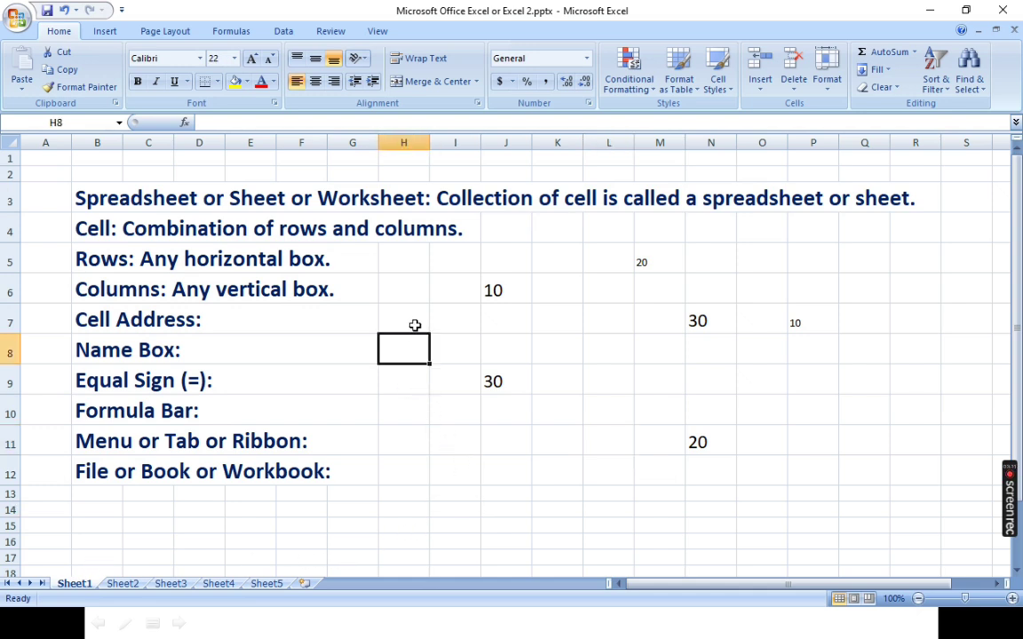
click(412, 320)
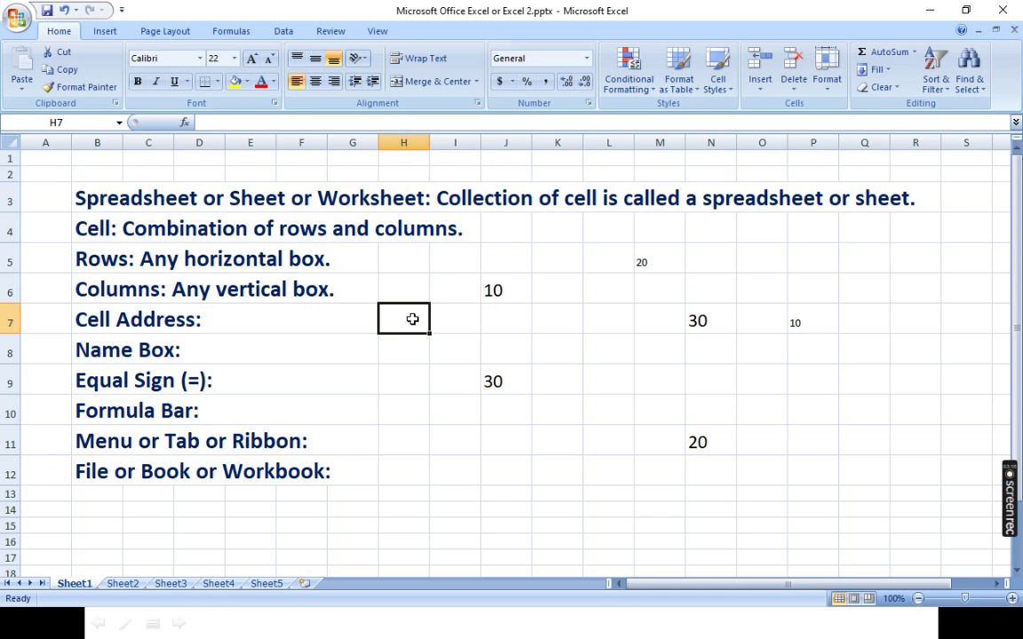
Enter 1048576 in cell H11 and 16384 in cell H12
click(420, 439)
text(10)
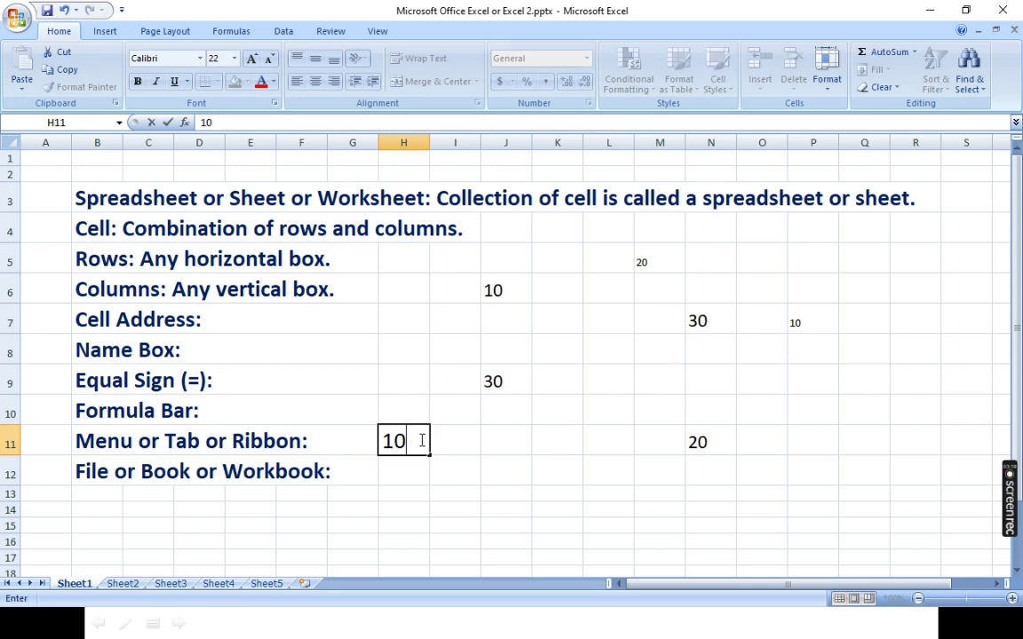
text(485)
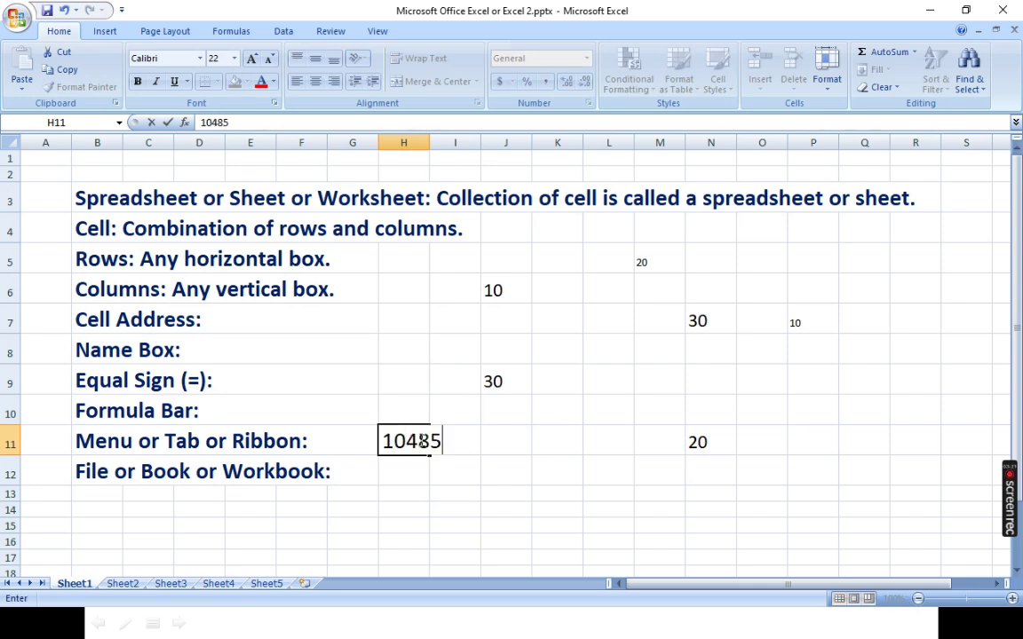
text(76)
key(Return)
text(16384)
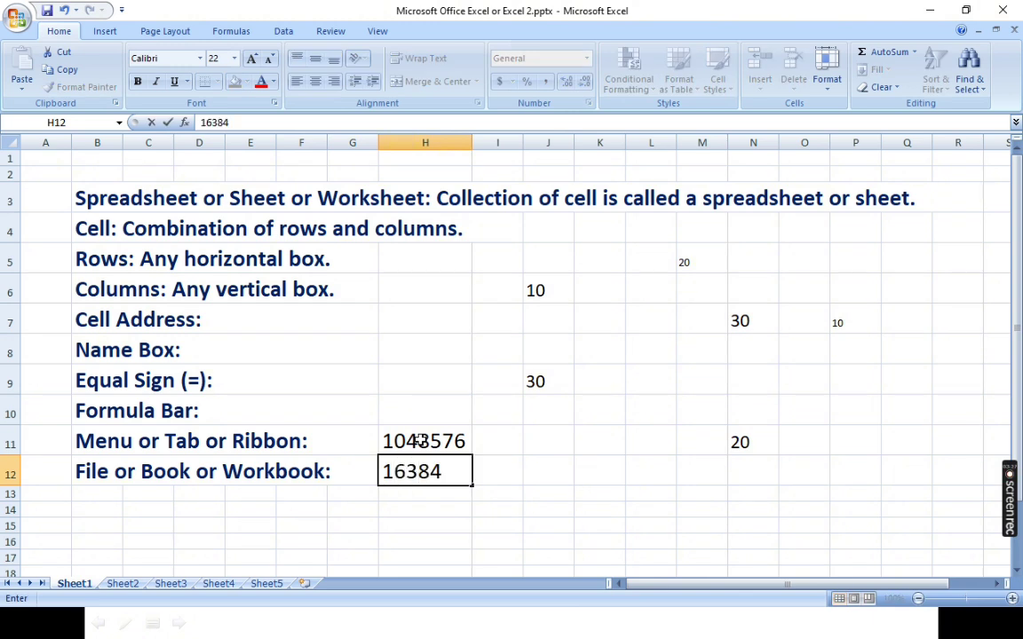
click(586, 509)
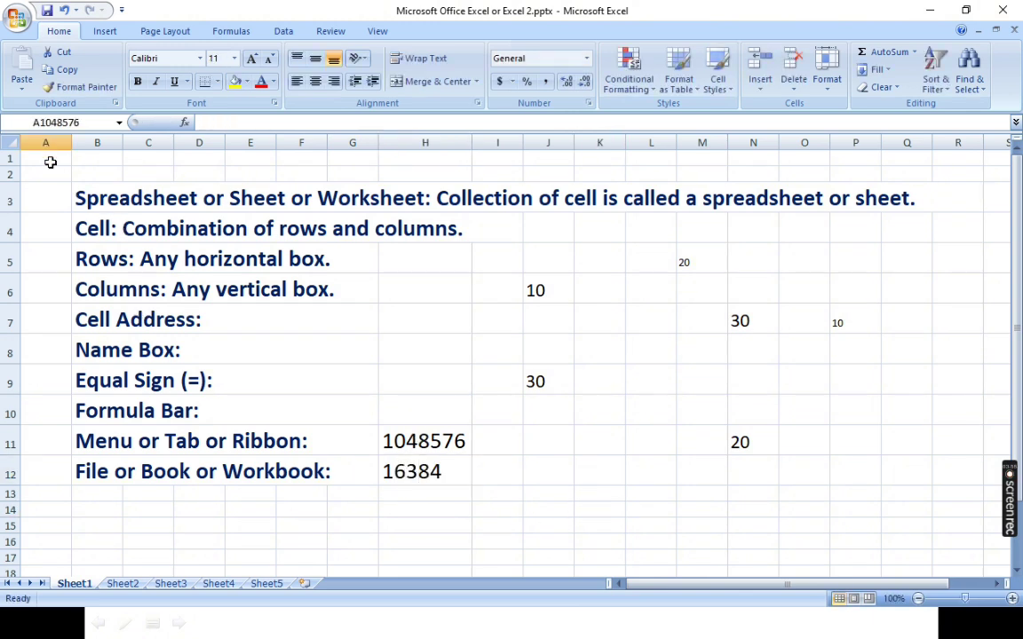
Go from cell A1 to the last row of column A and back to A1
click(51, 160)
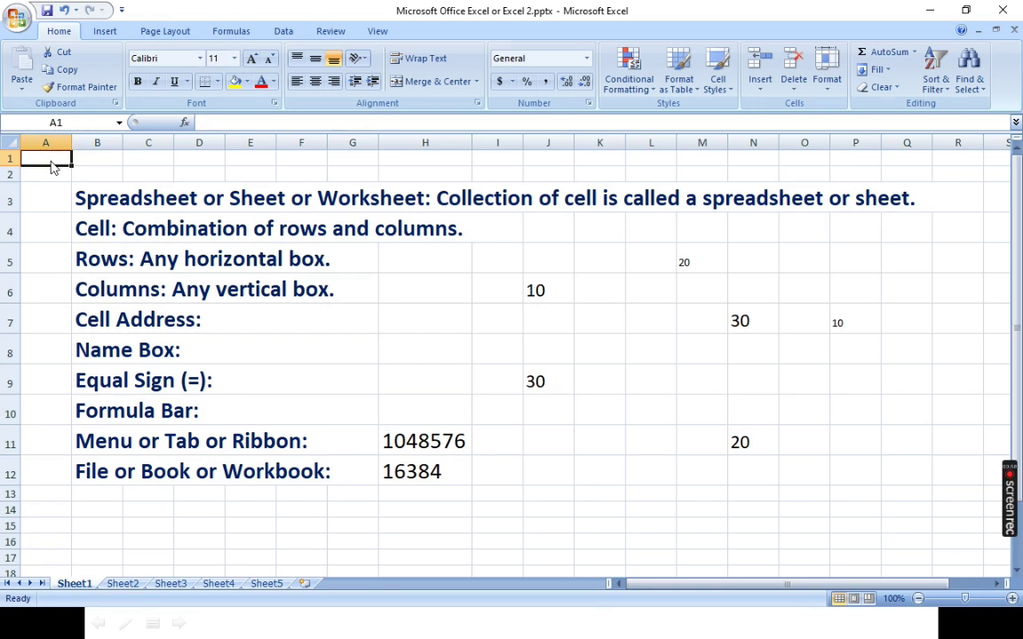
key(ctrl+Down)
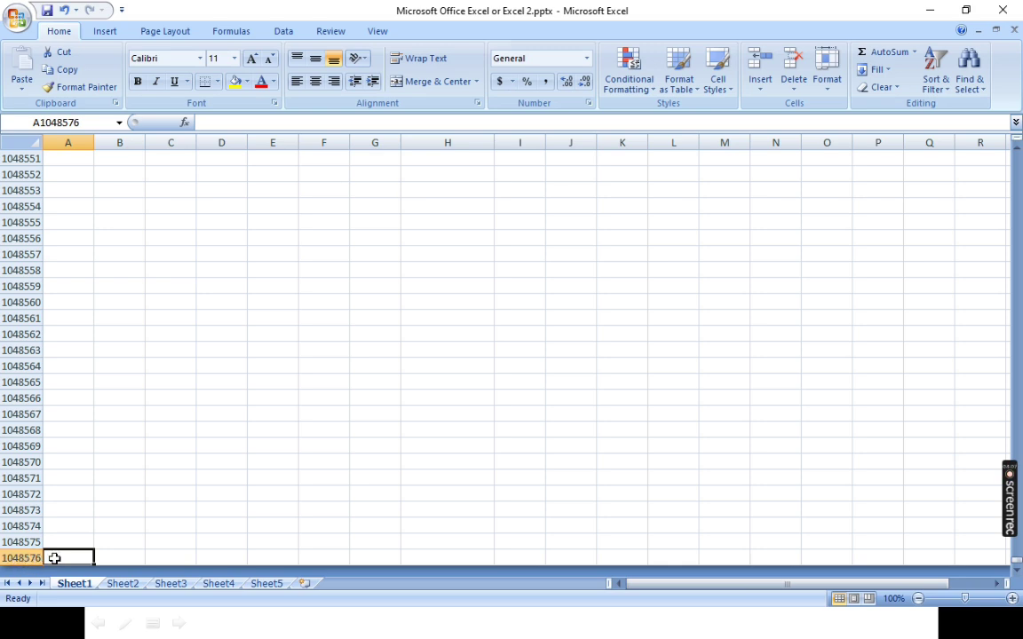
key(ctrl+Up)
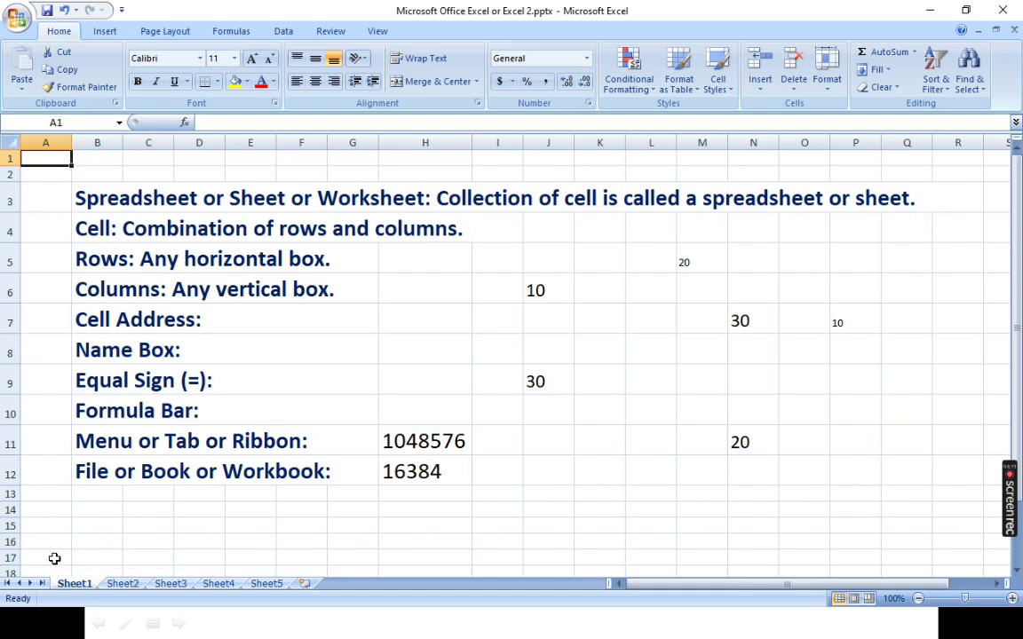
Go to the last column of row 1, return to the first column, and select cell L10
key(ctrl+Right)
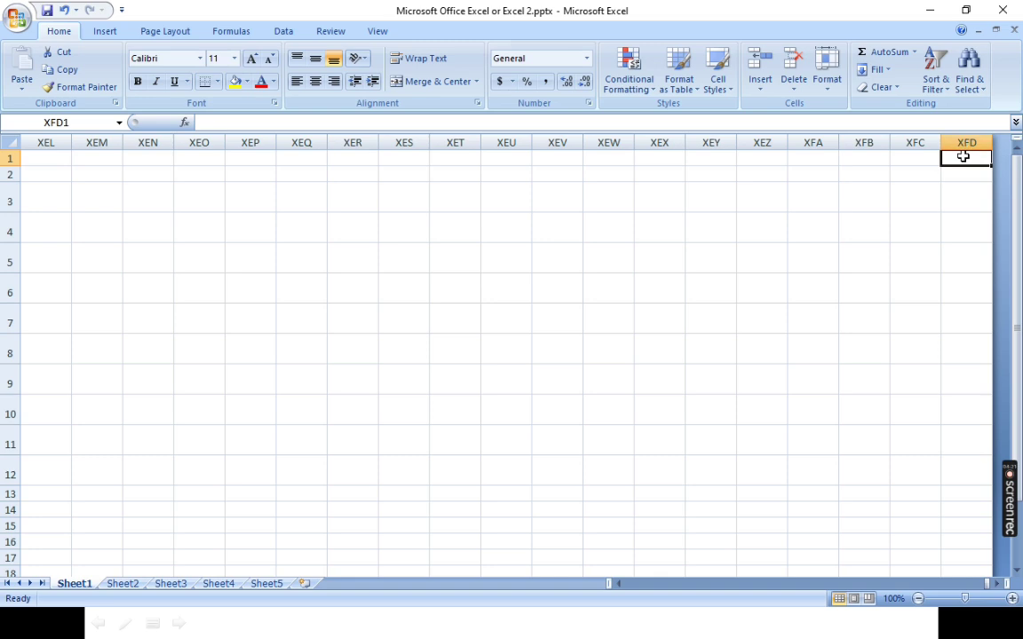
key(ctrl+Left)
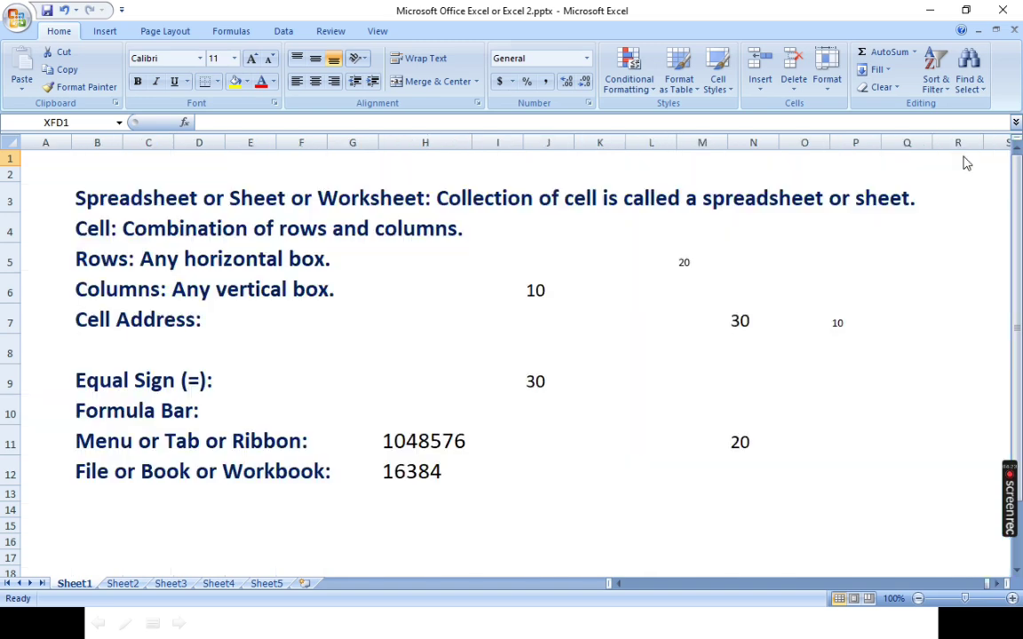
click(672, 401)
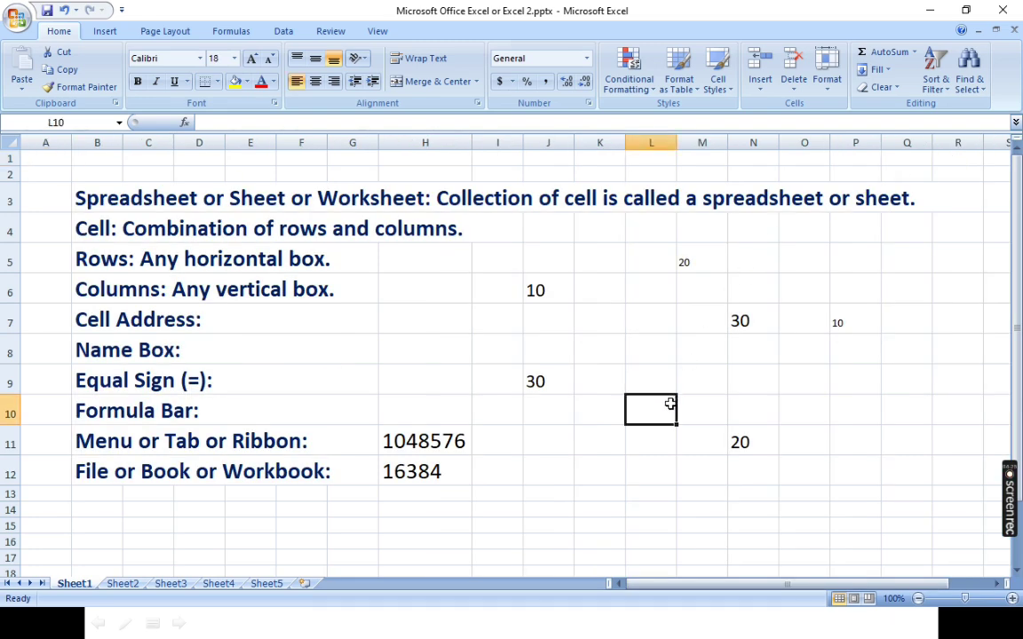